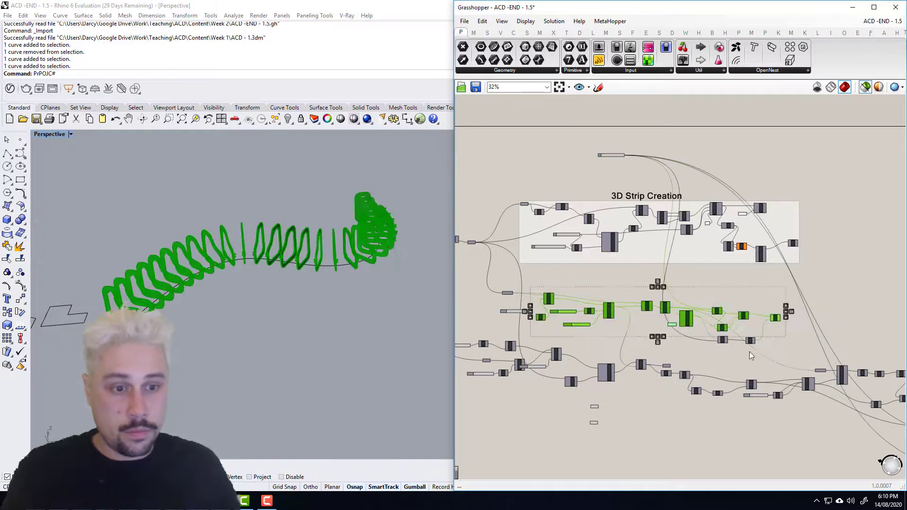
- Group the section geometry components below the strip group and title the group "3D Section Geo Creation"
key(ctrl+g)
double_click(672, 287)
drag(705, 269, 576, 286)
text(3D Body Creation)
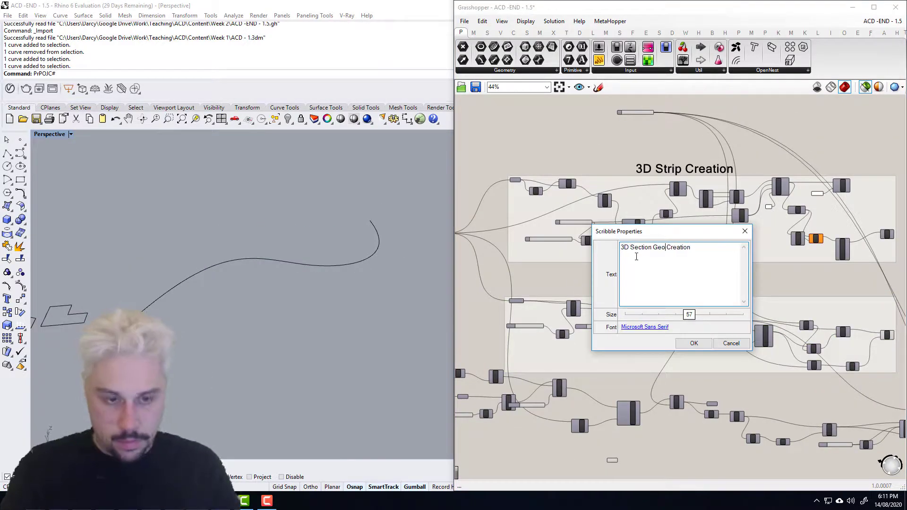
text(Geo)
click(693, 343)
- Delete the leftover panel and move the rail curve components clear of the 3D Section Geo Creation group
drag(614, 345, 559, 298)
key(Delete)
click(717, 356)
scroll(733, 334, down, 6)
scroll(499, 229, up, 4)
drag(661, 352, 475, 260)
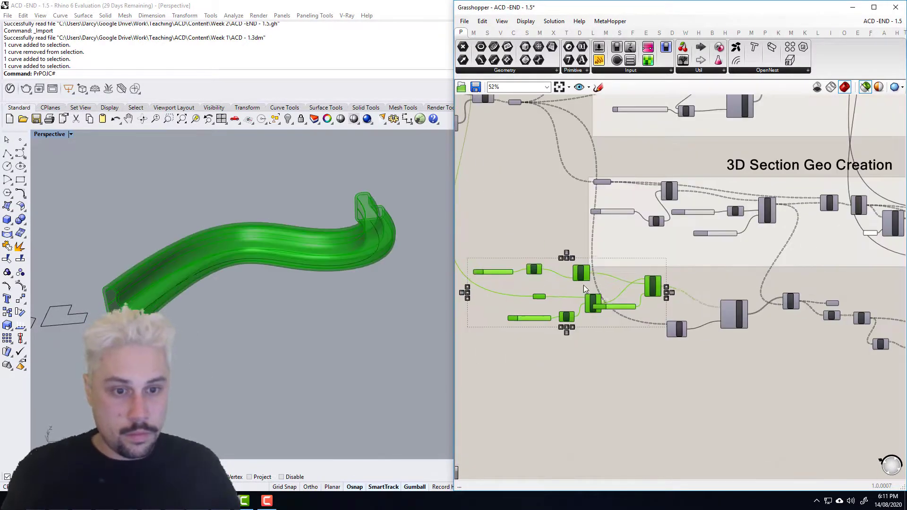
scroll(584, 276, down, 5)
drag(816, 344, 543, 283)
drag(629, 308, 626, 325)
- Group the rail curve components and add a copied title reading "Rail Crv Creation" above them
key(ctrl+g)
scroll(616, 304, up, 5)
key(ctrl+v)
double_click(616, 303)
text(Rail)
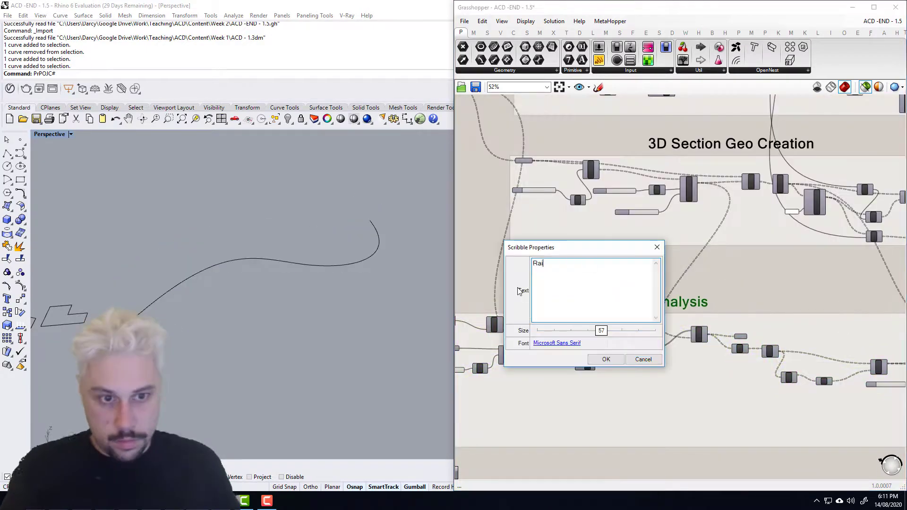
text( Crv Creation)
click(606, 359)
- Group the final loft, move and extrude components and title the group "3D Rail Geo Creation"
drag(844, 397, 586, 256)
key(ctrl+g)
double_click(670, 253)
text(3D Rail Geo Creation)
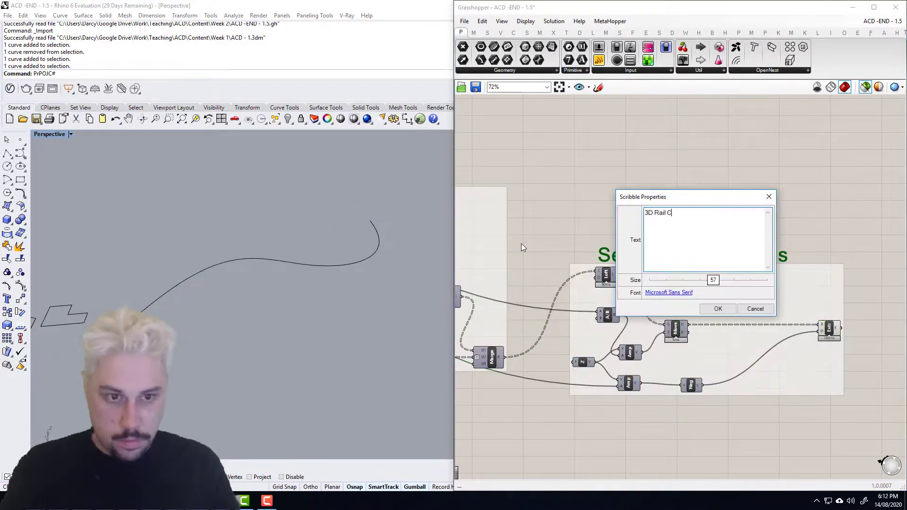
click(719, 309)
- Group the bench surface sectioning components and add a title reading "Bench Srf Sectioning" above them
scroll(728, 274, down, 8)
scroll(557, 237, up, 8)
middle_click(655, 267)
mouse_move(761, 331)
mouse_down()
mouse_move(497, 227)
mouse_move(442, 227)
mouse_up()
click(655, 267)
key(ctrl+v)
double_click(548, 261)
text(Bench Srf Section)
click(580, 317)
- Rename the 18-value slider above the strip group as "Sheet Material Thickness"
scroll(676, 237, down, 8)
scroll(676, 237, up, 7)
scroll(562, 383, down, 3)
drag(578, 371, 607, 200)
scroll(614, 186, up, 4)
right_click(563, 150)
text(Sheet Material Thickness)
key(Return)
- Rename the slider below Sheet Material Thickness as "Carcus Section Offset"
right_click(563, 227)
text(Section Ge)
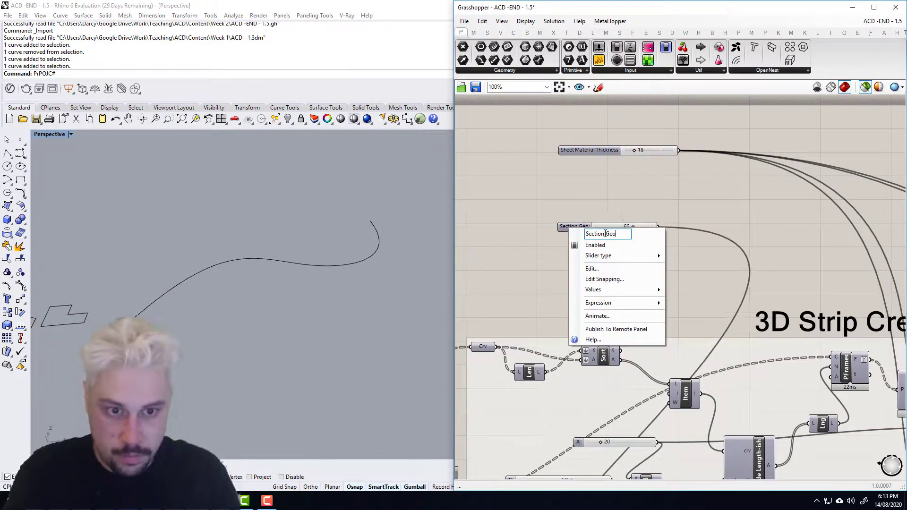
text(ction Geo Offset)
key(Return)
- Move the rail contour's start point slider up beside the other main sliders and rename it "Rail Contouring Start Pt"
scroll(602, 228, down, 2)
right_drag(671, 449, 624, 156)
click(646, 345)
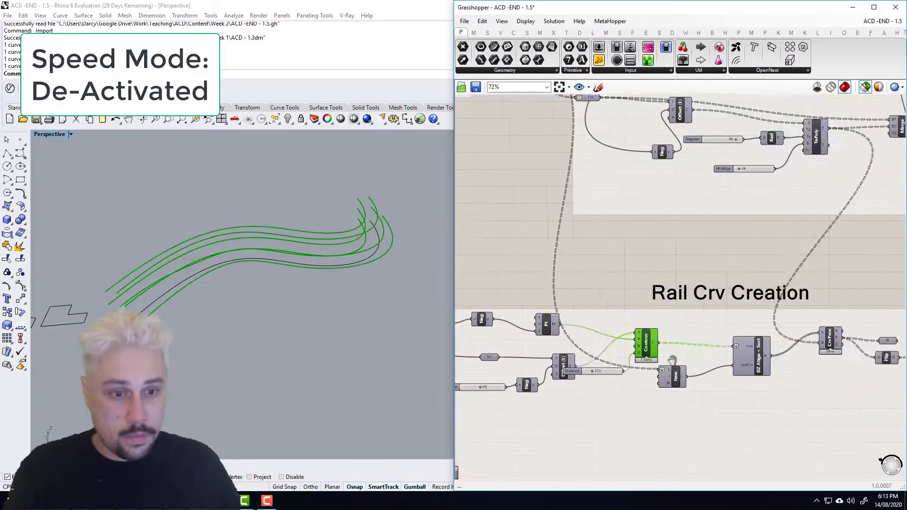
right_drag(646, 354, 782, 366)
click(543, 329)
right_click(552, 368)
scroll(575, 331, down, 3)
drag(567, 330, 623, 194)
scroll(623, 192, up, 5)
right_click(558, 185)
text(Contouring StartPt)
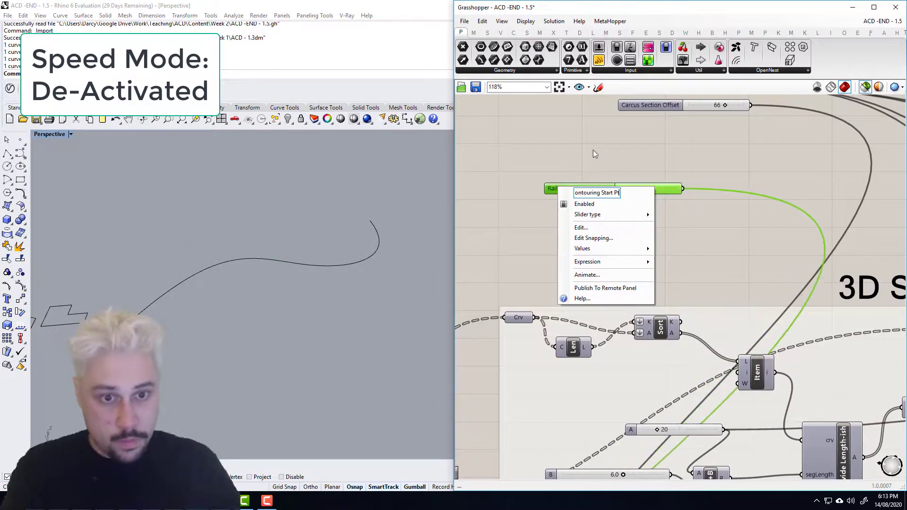
- Group the three main sliders above the strip components and title the group "Inputs to Care About"
scroll(623, 192, down, 6)
drag(614, 132, 537, 203)
key(ctrl+g)
scroll(536, 223, up, 3)
double_click(492, 183)
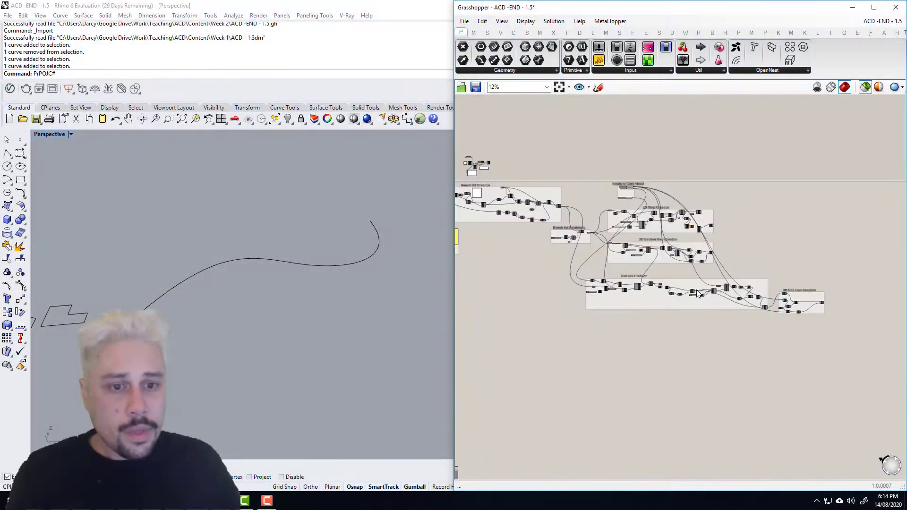
- Look over the titled groups from Bench Srf Creation through strip, section and rail creation
right_drag(697, 290, 660, 311)
scroll(510, 235, up, 2)
right_drag(510, 235, 645, 234)
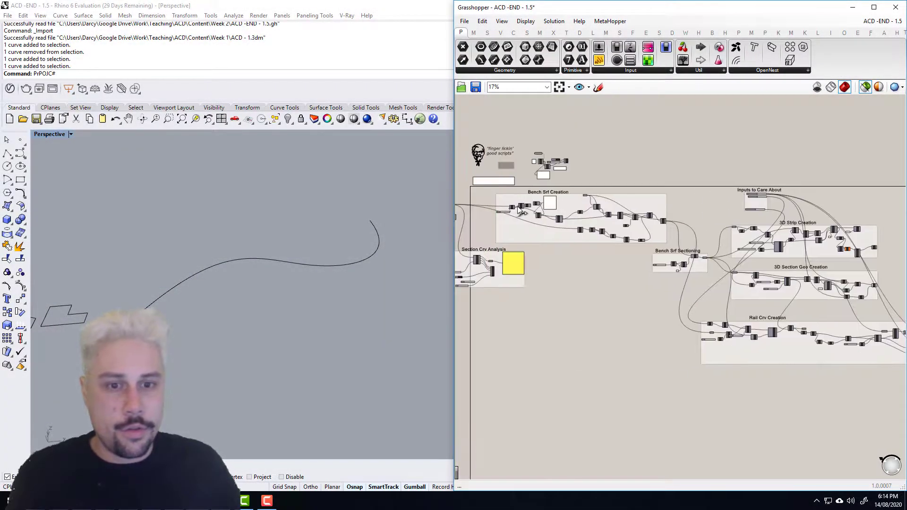
right_drag(522, 208, 576, 208)
right_drag(679, 274, 639, 276)
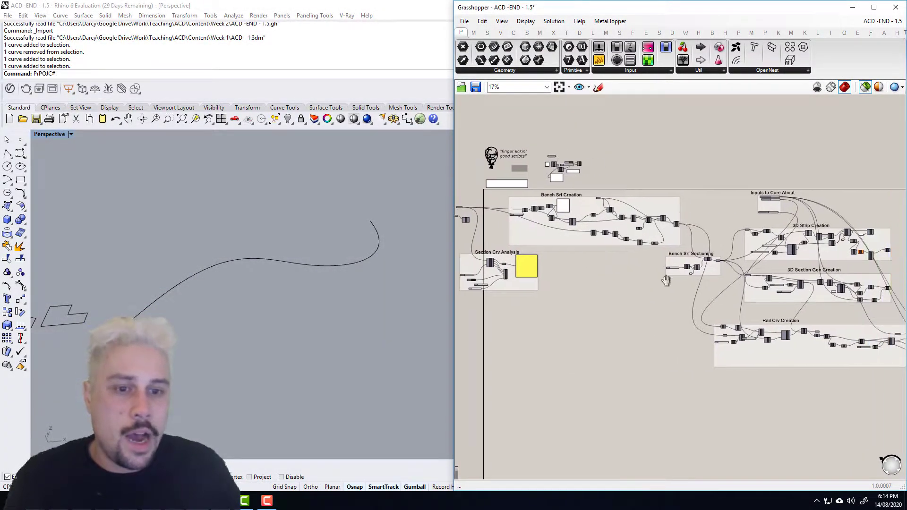
right_drag(794, 243, 704, 245)
right_drag(671, 218, 584, 213)
scroll(700, 260, up, 6)
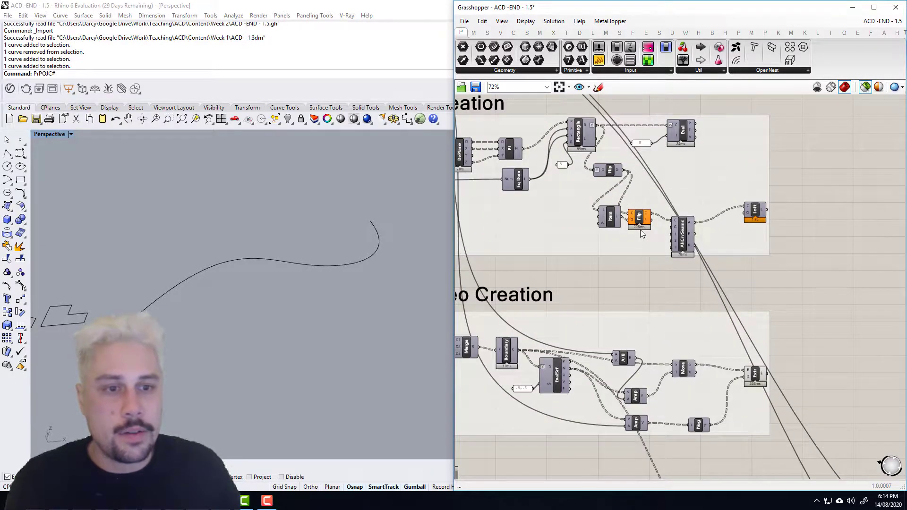
scroll(565, 235, down, 6)
right_drag(716, 318, 661, 274)
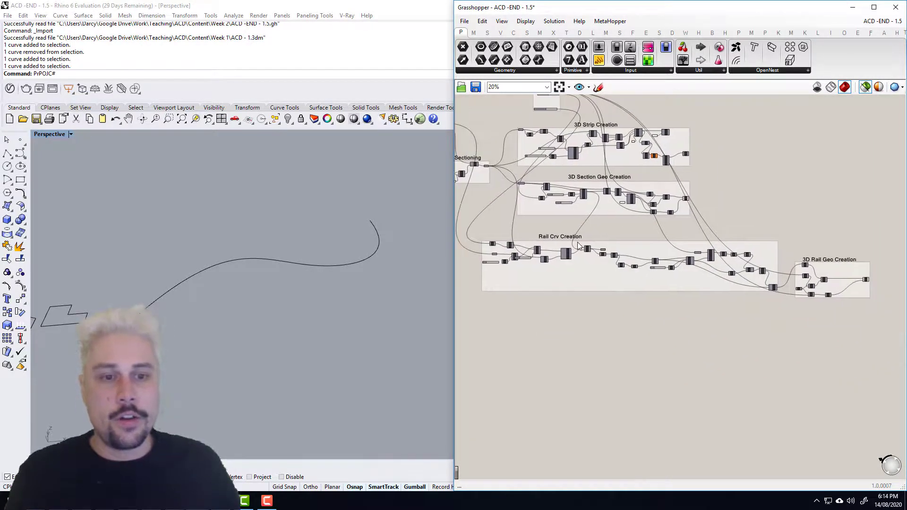
right_drag(572, 200, 590, 248)
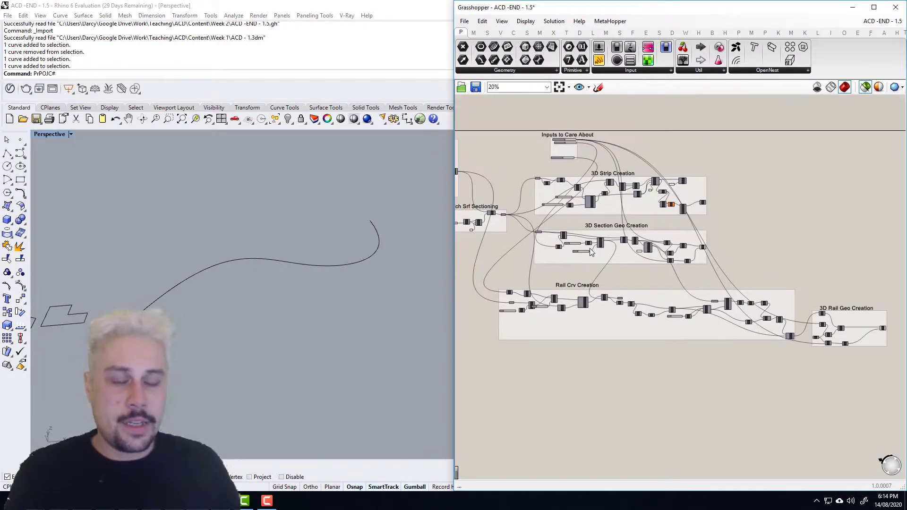
scroll(607, 298, up, 2)
scroll(609, 297, down, 2)
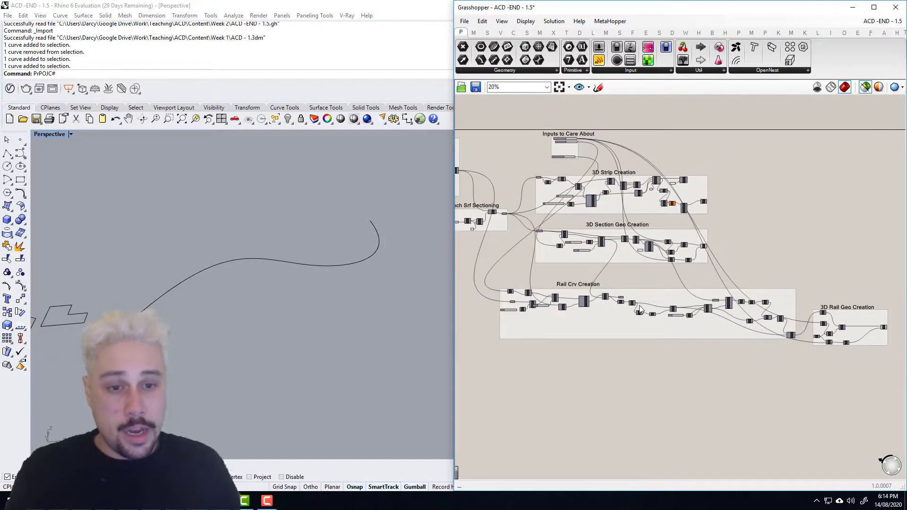
scroll(723, 201, down, 2)
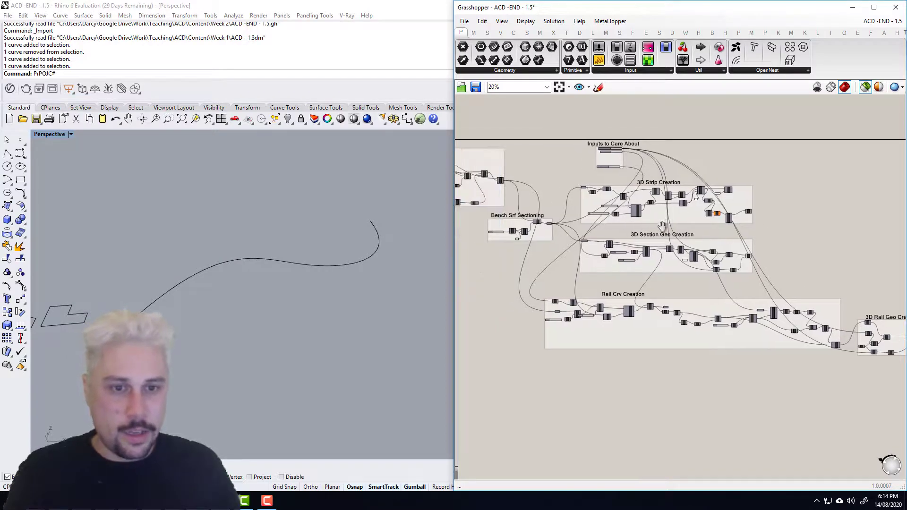
right_drag(681, 250, 607, 250)
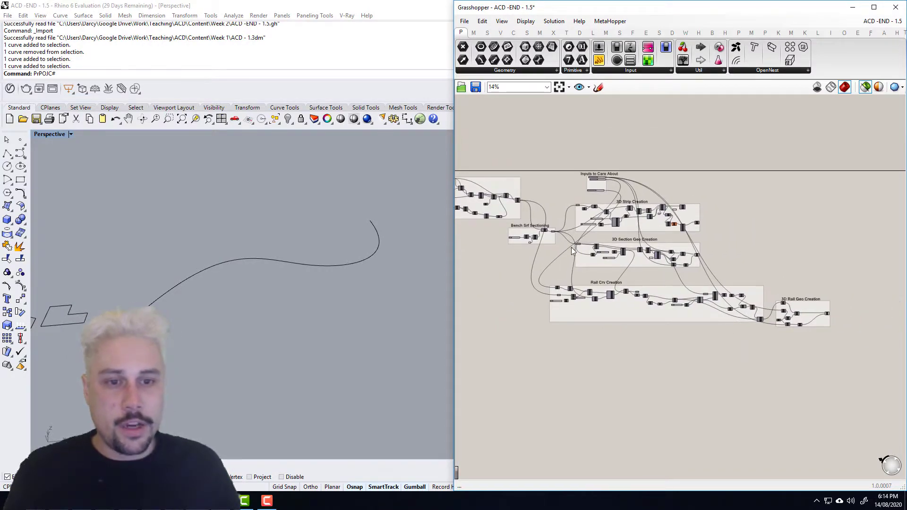
- Group the curve parameters and the list item component at the start of the script
scroll(571, 251, up, 4)
right_drag(597, 249, 602, 253)
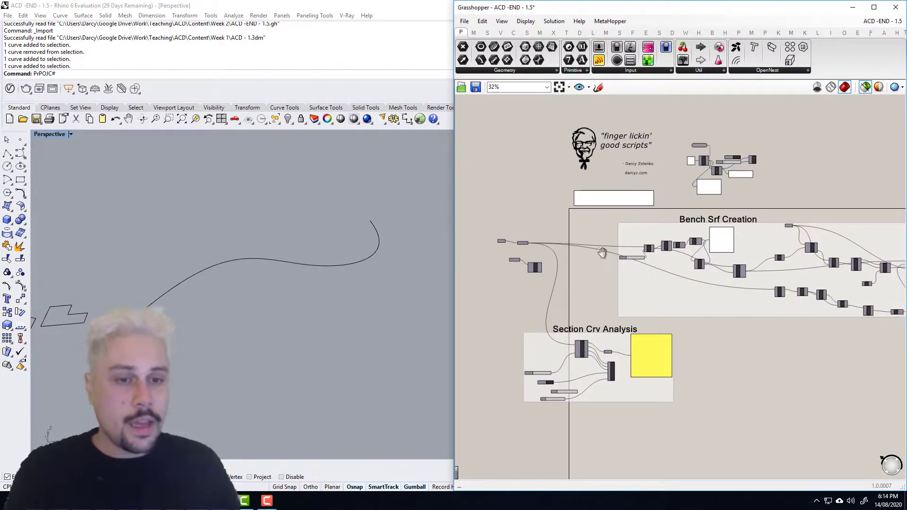
scroll(482, 226, up, 3)
drag(459, 225, 633, 348)
right_click(548, 190)
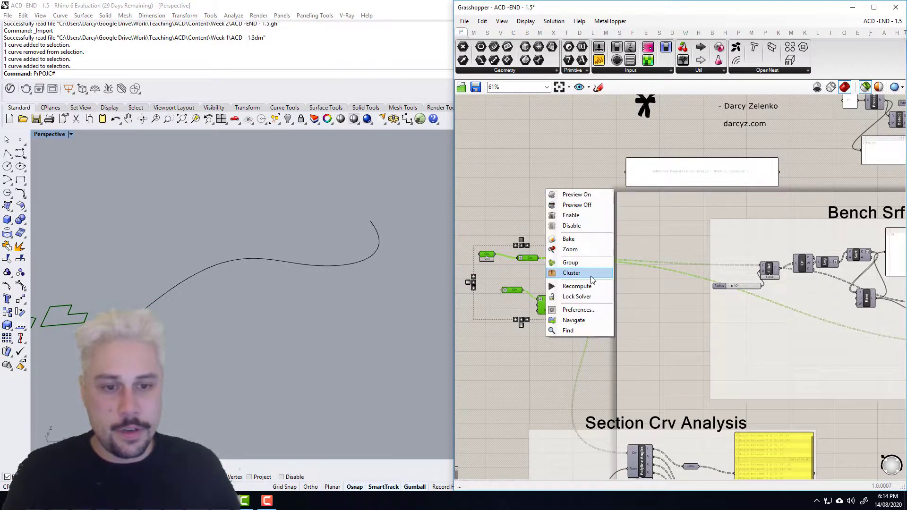
click(585, 262)
- Place a copy of the Section Crv Analysis title above the group of starting curves
key(ctrl+v)
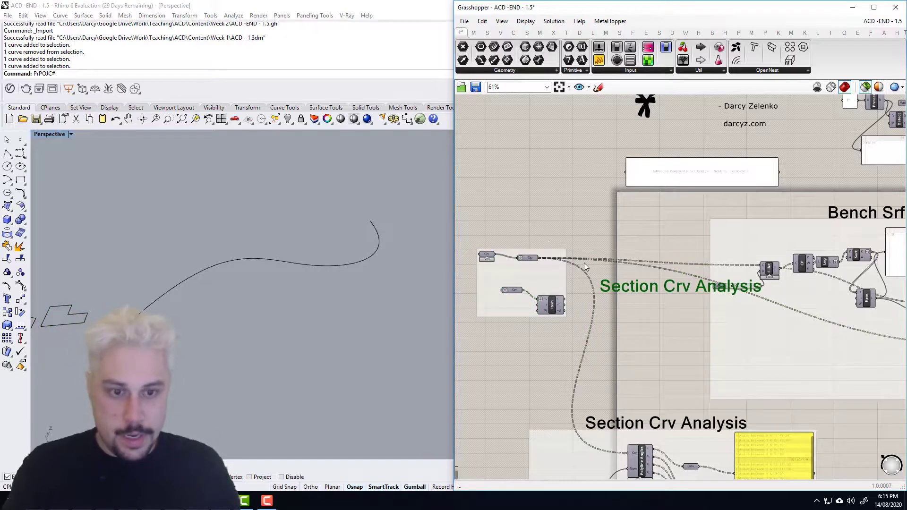
drag(620, 287, 501, 225)
double_click(500, 220)
click(584, 203)
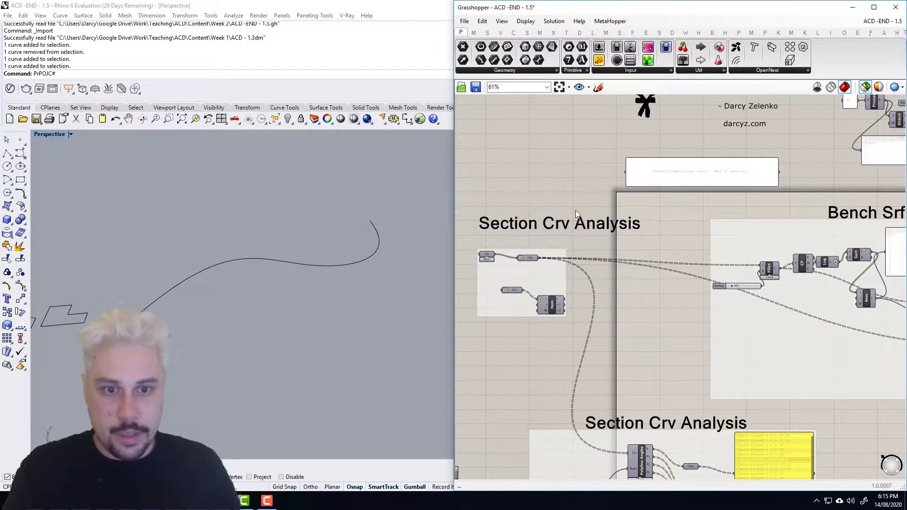
double_click(556, 223)
click(546, 195)
- Change the text of the copied title above the starting curves to "Inputs"
scroll(547, 196, up, 3)
click(551, 236)
double_click(551, 238)
key(ctrl+a)
key(BackSpace)
text(Inputs)
click(573, 289)
- Preview the output of the Bench Srf Creation group and the section curves of Bench Srf Sectioning
scroll(500, 234, down, 3)
scroll(500, 235, down, 2)
right_drag(711, 253, 562, 251)
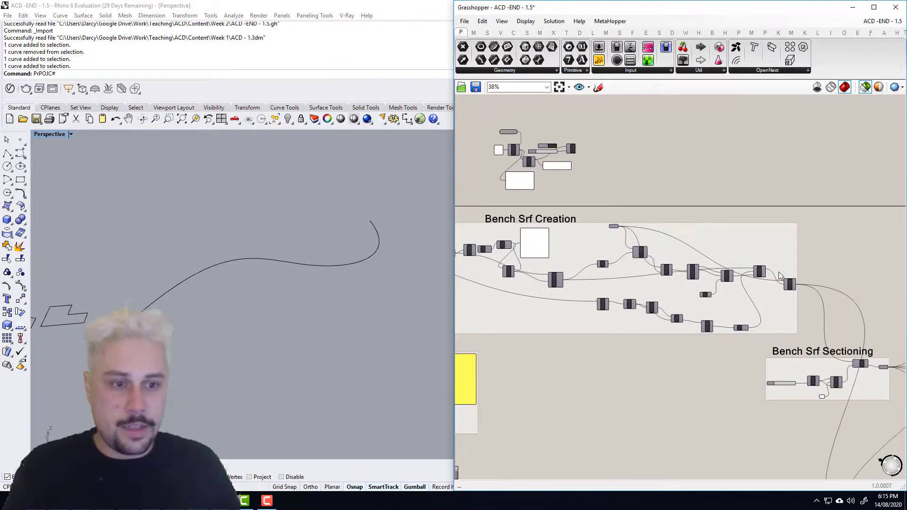
click(794, 284)
right_drag(560, 277, 596, 274)
right_drag(813, 344, 524, 270)
right_drag(604, 291, 541, 272)
right_drag(650, 287, 621, 282)
scroll(621, 282, up, 2)
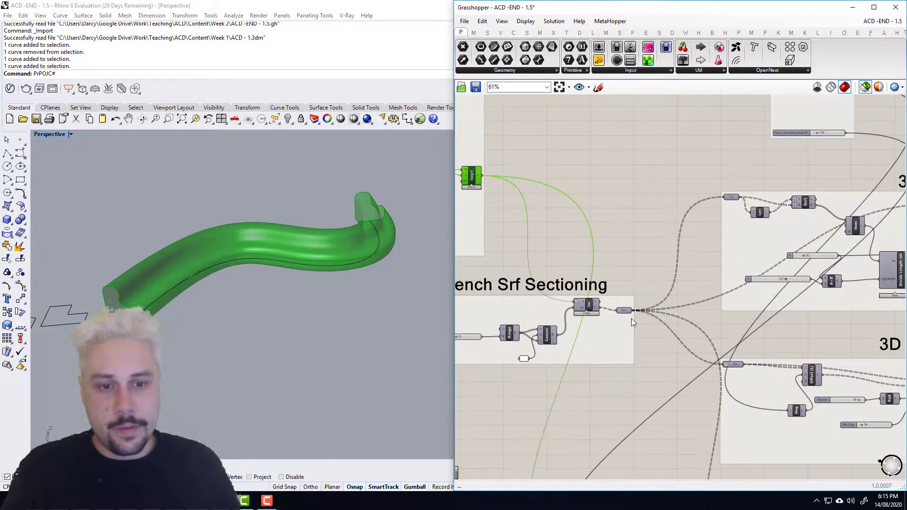
right_drag(620, 315, 554, 306)
click(654, 307)
- Preview the strip loft and the extruded section geometry, and examine the sections in the Perspective viewport
scroll(654, 308, down, 2)
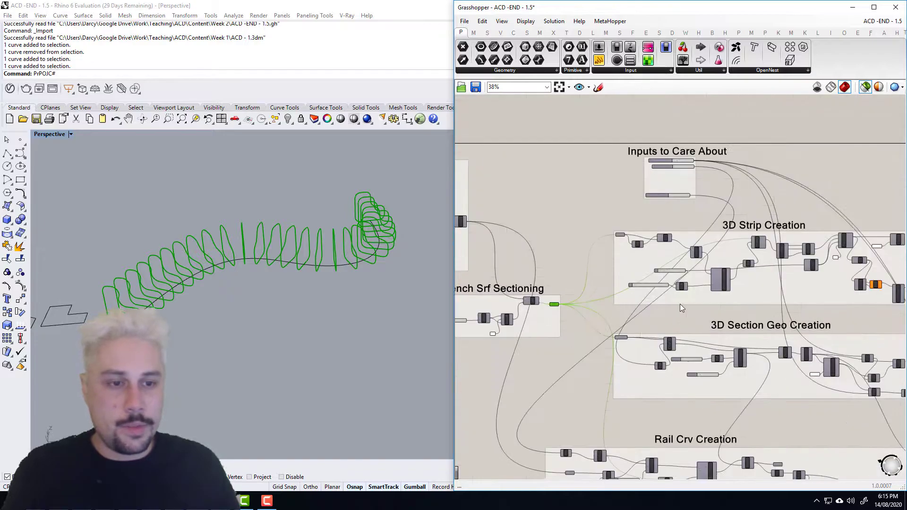
right_drag(640, 305, 540, 305)
click(711, 195)
right_drag(674, 200, 589, 200)
scroll(752, 276, up, 3)
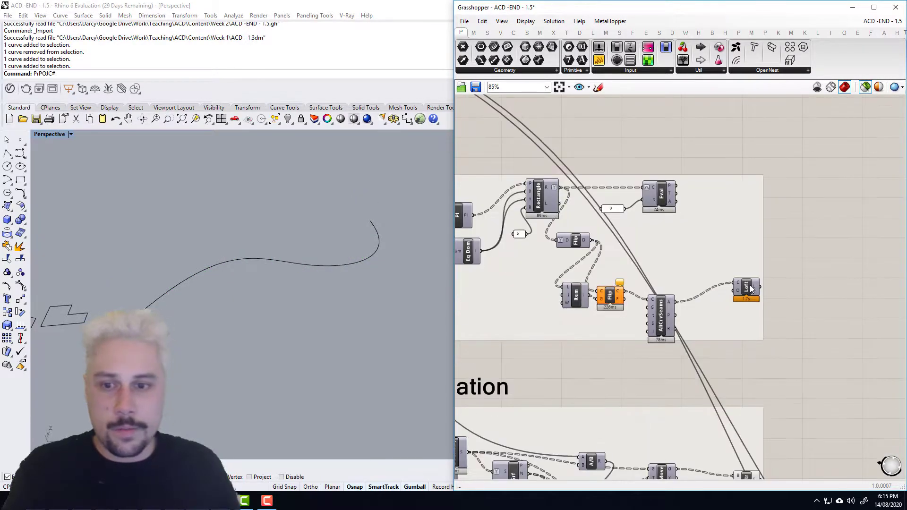
click(749, 285)
scroll(667, 300, down, 2)
click(774, 313)
right_drag(771, 293, 810, 235)
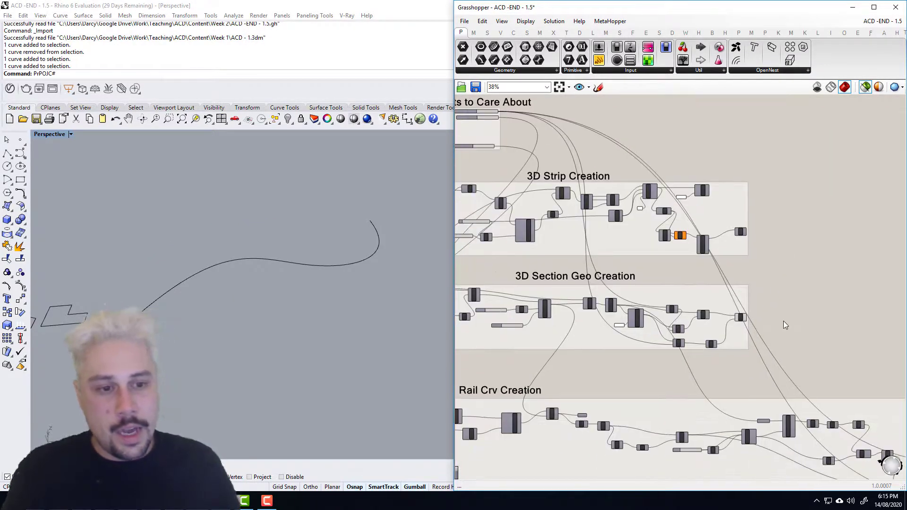
scroll(783, 317, up, 3)
click(686, 317)
right_drag(361, 328, 250, 298)
scroll(617, 276, down, 5)
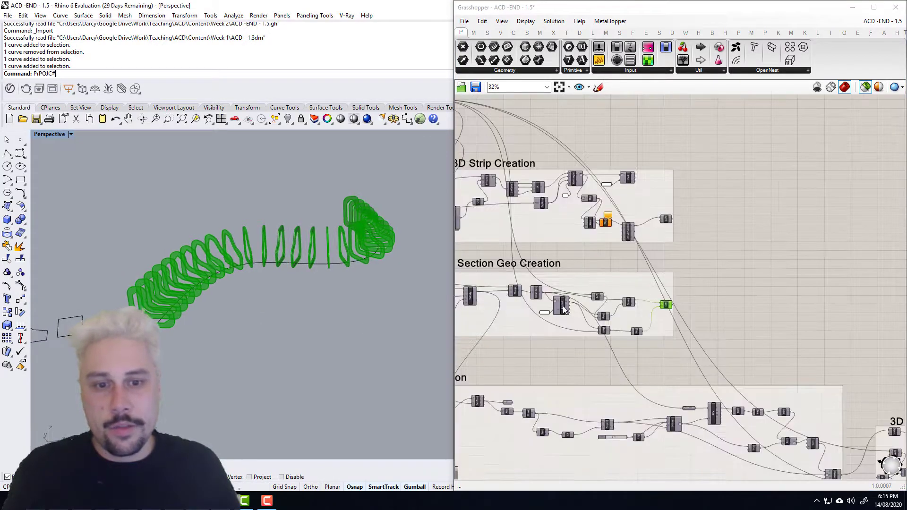
- Change the section group's title to "3D Carcus Section Geo Creation"
scroll(637, 251, up, 6)
double_click(637, 247)
click(570, 217)
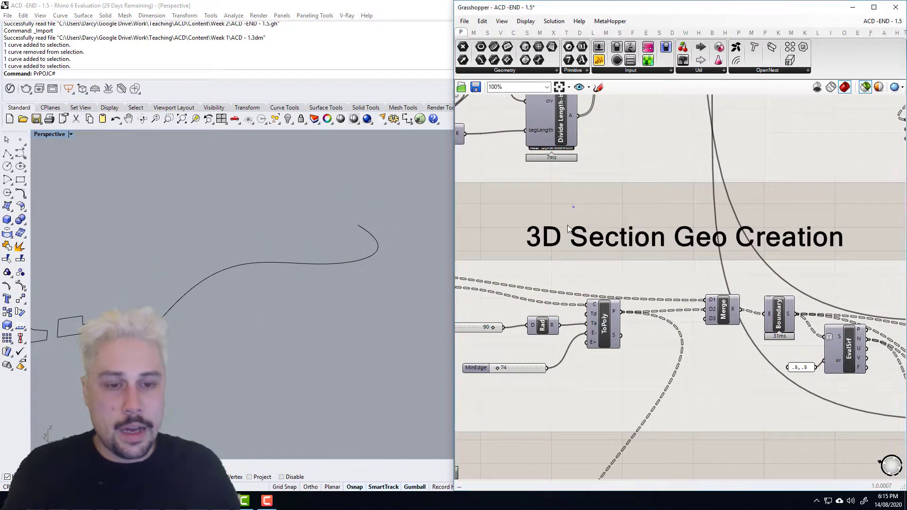
double_click(578, 231)
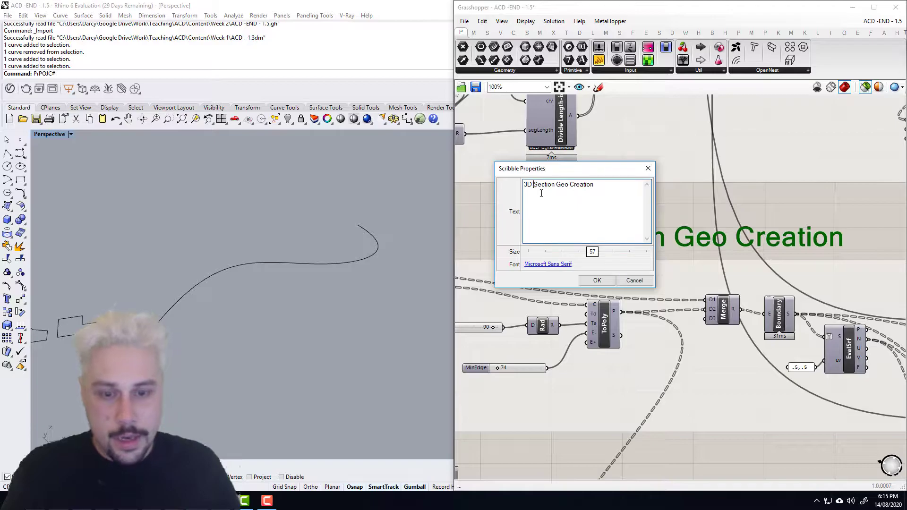
click(597, 281)
- Change the rail curve group's title to "Carcus Rail Crv Creation"
scroll(603, 262, down, 3)
scroll(616, 291, up, 4)
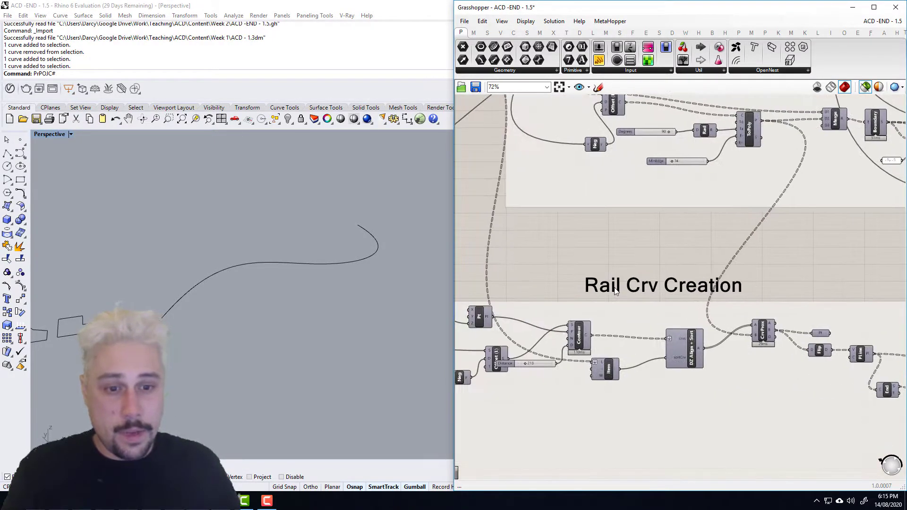
double_click(615, 292)
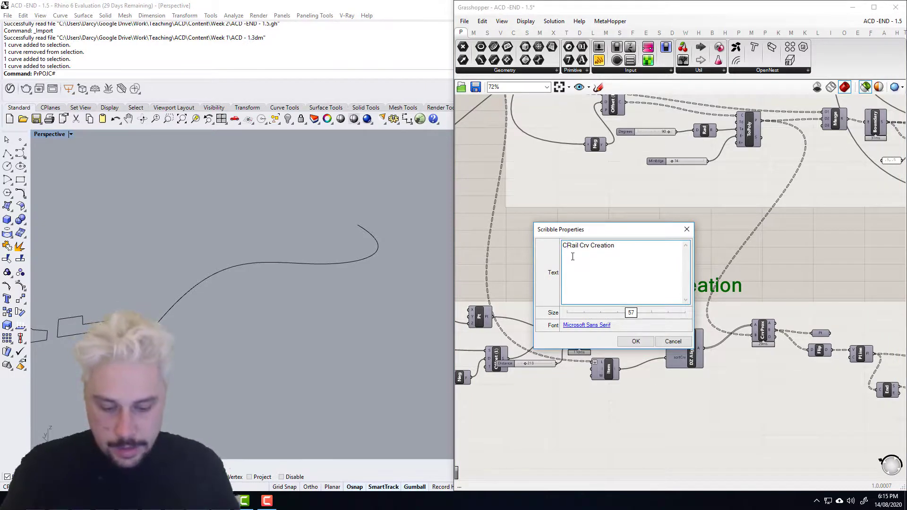
click(636, 342)
- Change the 3D rail group's title to "3D Carcus Rail Geo Creation"
scroll(657, 316, down, 3)
scroll(634, 279, up, 4)
double_click(640, 283)
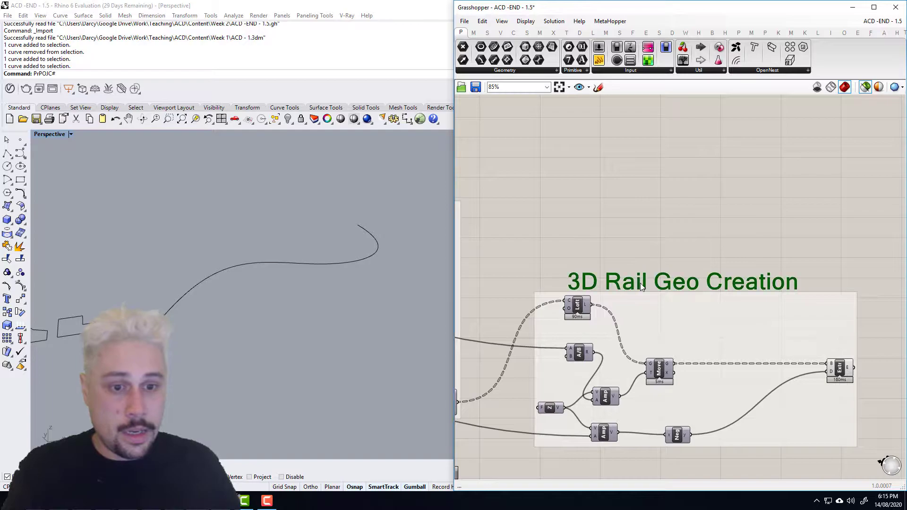
click(599, 242)
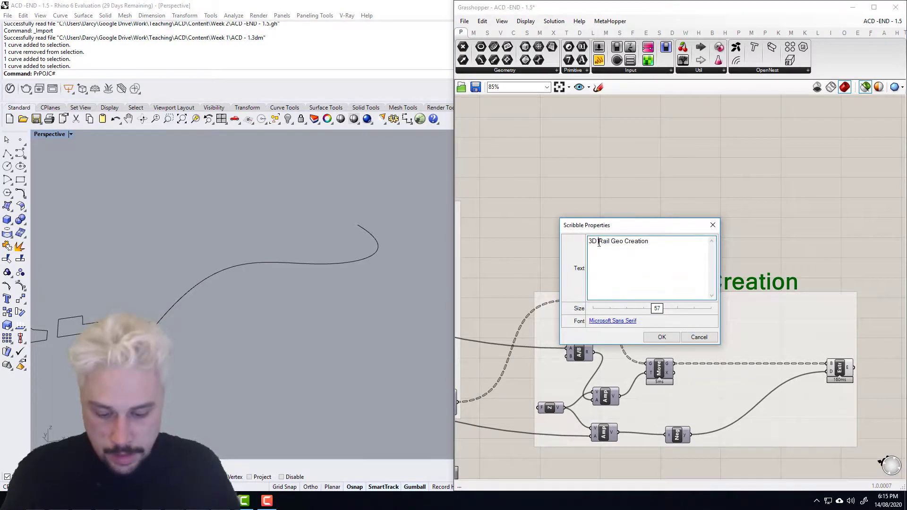
click(663, 336)
- Review the carcus rail groups and preview the extruded rail geometry in the Perspective viewport
scroll(666, 224, down, 6)
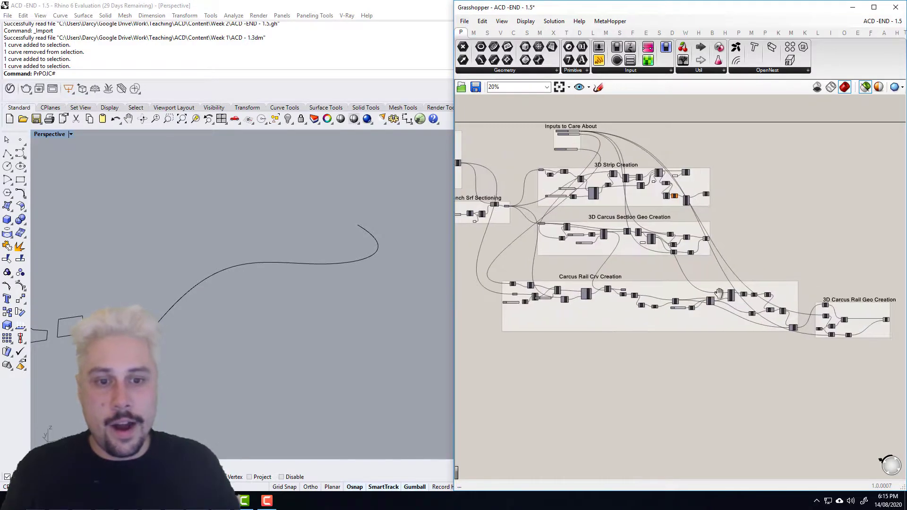
scroll(696, 226, up, 1)
right_drag(649, 298, 819, 365)
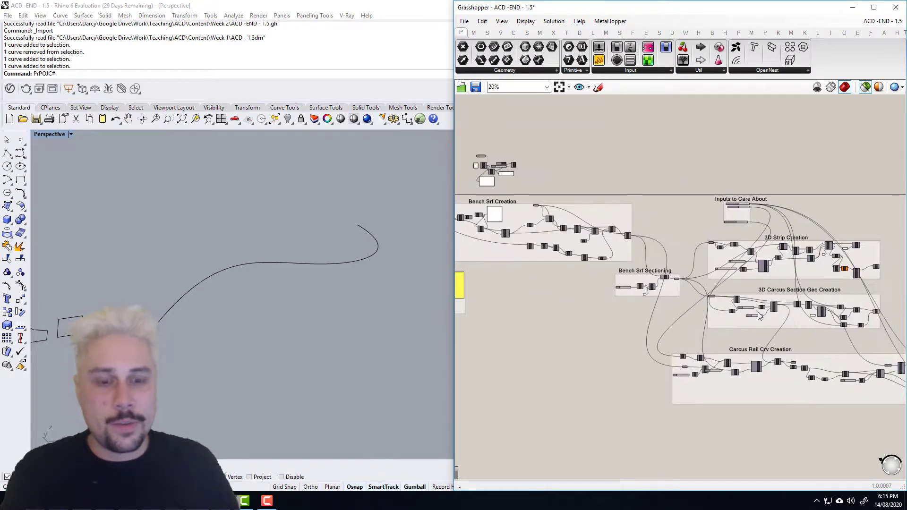
right_drag(697, 301, 501, 251)
scroll(827, 361, up, 7)
click(615, 323)
right_drag(320, 300, 236, 284)
right_drag(598, 284, 356, 276)
click(713, 291)
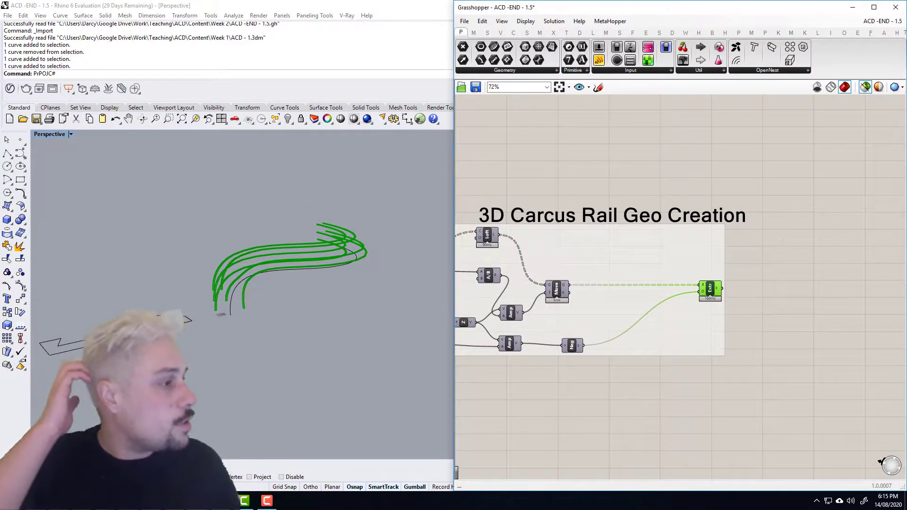
- Preview the extruded carcus sections together with the extruded rails and examine up close where they meet
mouse_move(655, 270)
right_down()
mouse_move(728, 274)
mouse_move(794, 353)
right_up()
right_drag(515, 177, 672, 298)
scroll(598, 258, down, 3)
click(491, 216)
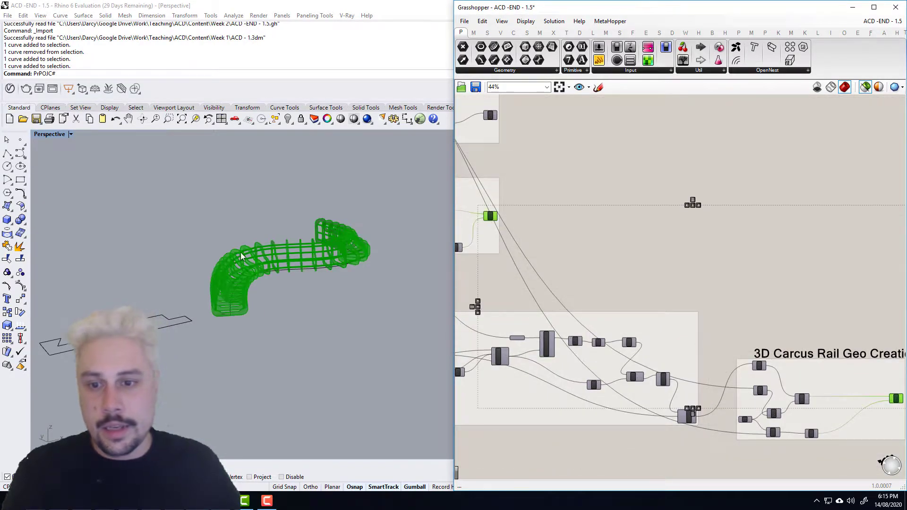
scroll(307, 266, up, 8)
scroll(309, 276, up, 3)
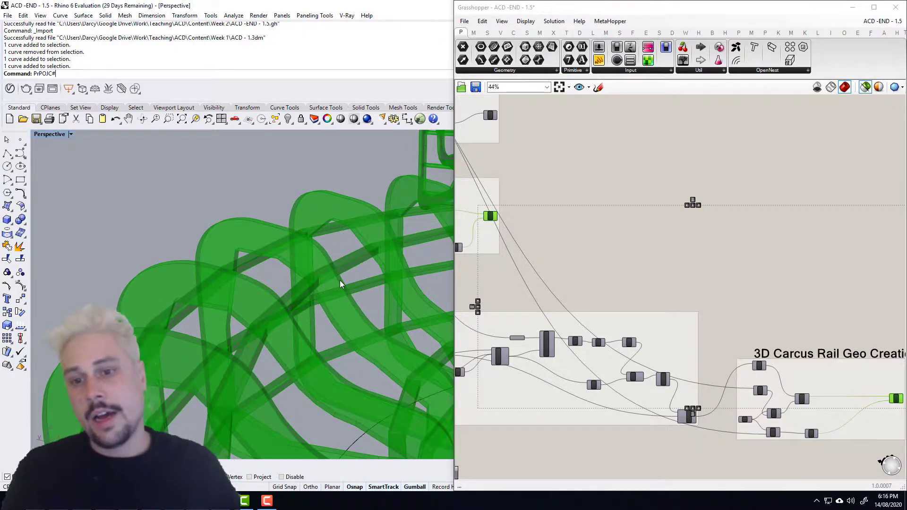
scroll(608, 295, down, 4)
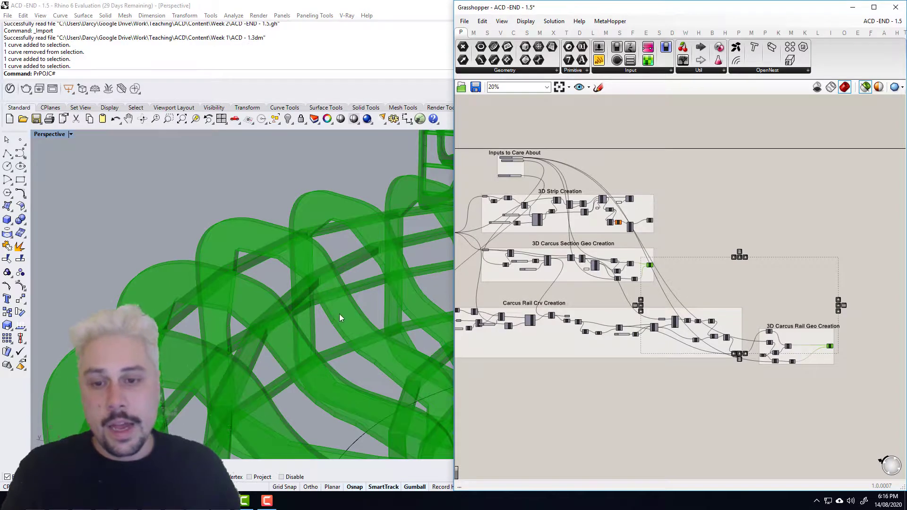
scroll(235, 265, up, 3)
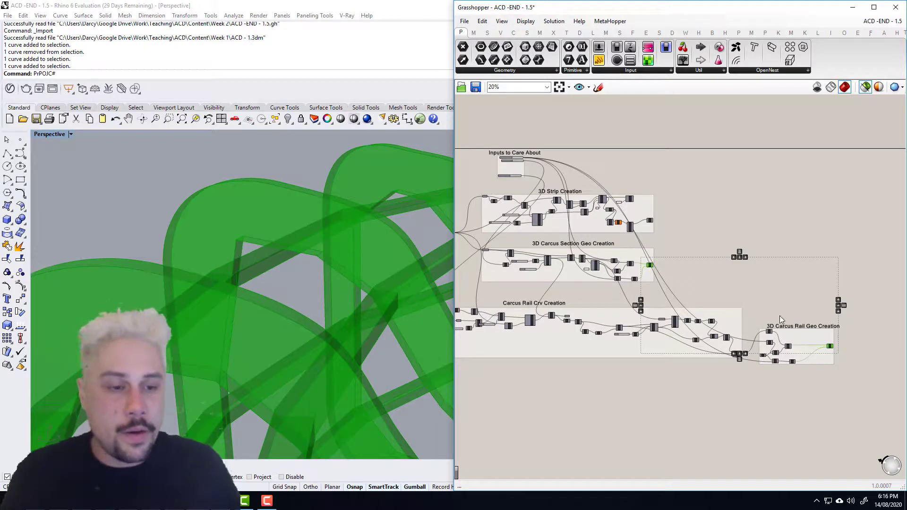
- Compare the rail and section geometry by previewing the final extrusion of each 3D carcus group on its own
click(830, 348)
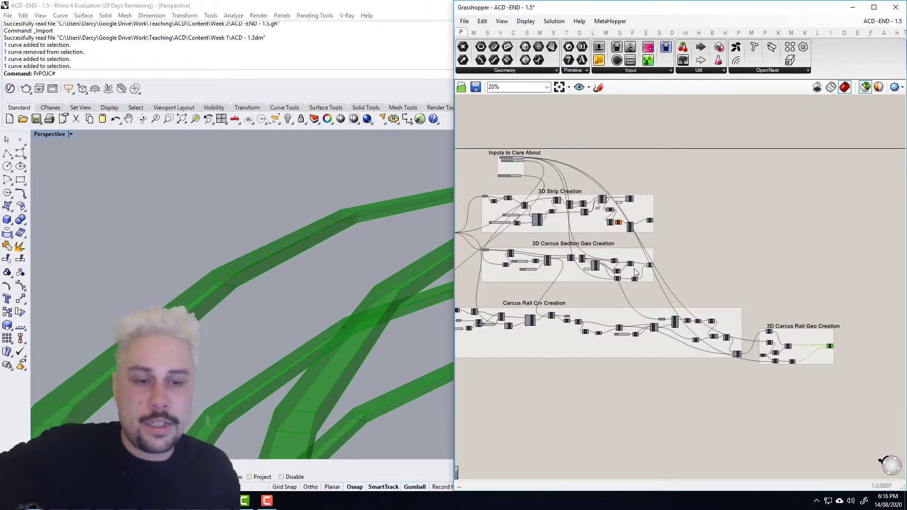
scroll(634, 269, up, 5)
click(683, 258)
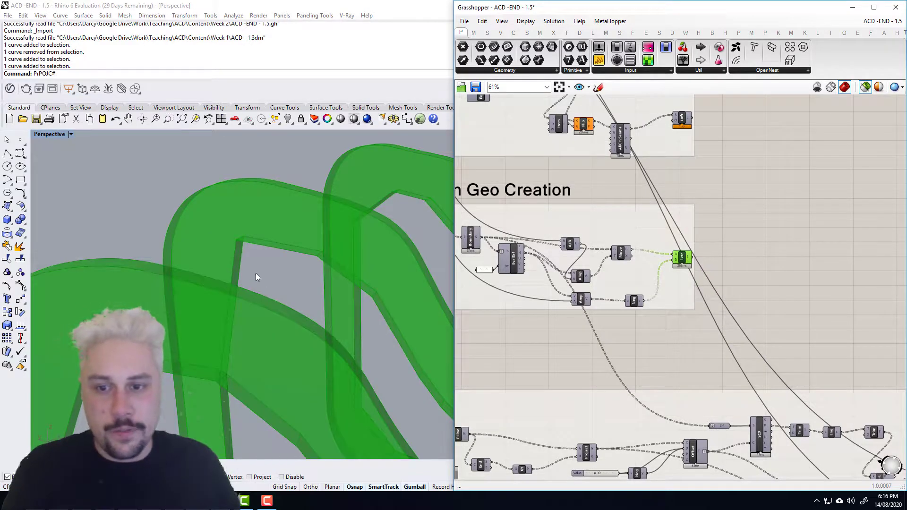
scroll(755, 247, down, 3)
right_drag(755, 247, 535, 222)
right_drag(742, 356, 634, 277)
scroll(711, 313, up, 3)
click(736, 298)
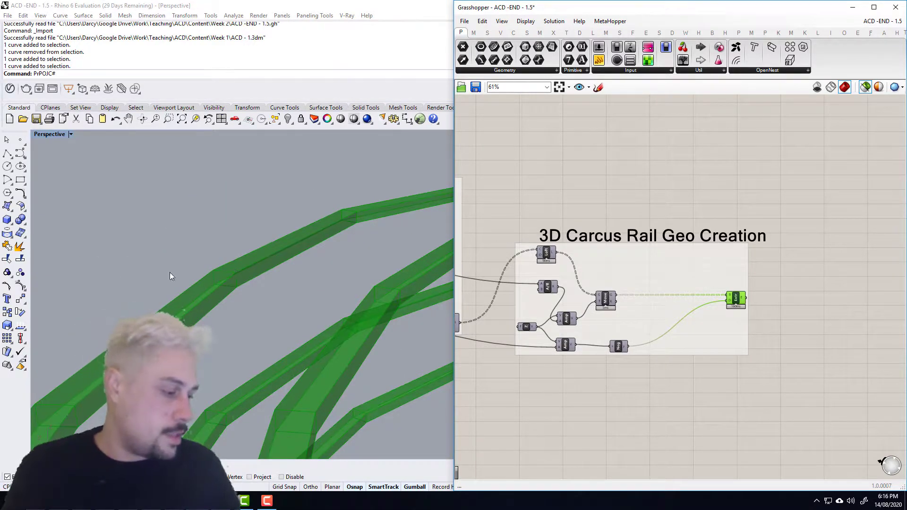
- Examine the extruded rails from several angles and distances in the Perspective viewport
scroll(208, 268, down, 6)
right_drag(209, 268, 213, 301)
shift+right_drag(213, 301, 248, 280)
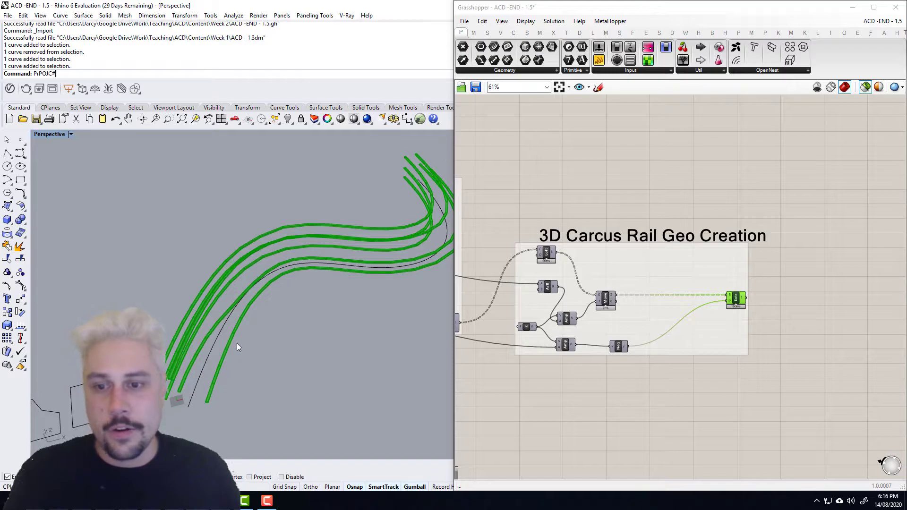
scroll(151, 317, down, 2)
scroll(151, 317, up, 2)
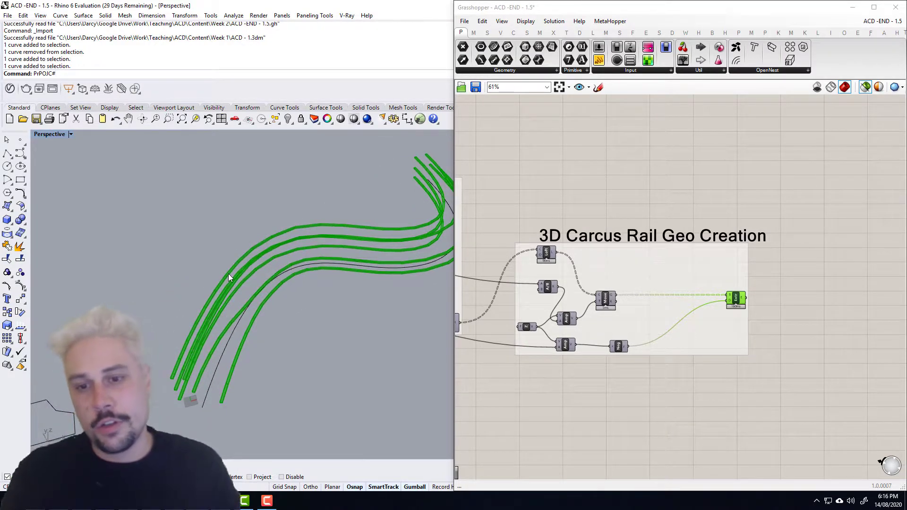
scroll(217, 272, up, 3)
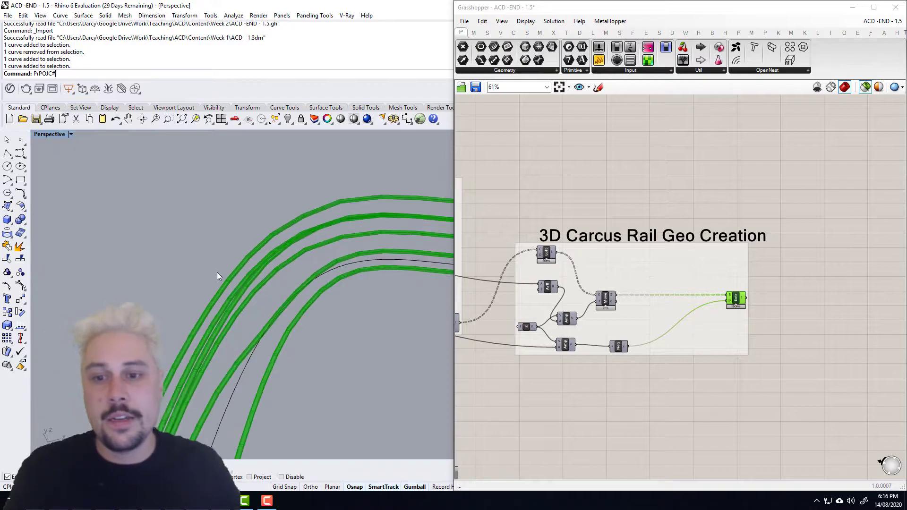
right_drag(217, 271, 246, 242)
right_drag(524, 237, 684, 324)
right_drag(551, 218, 793, 323)
scroll(587, 241, down, 1)
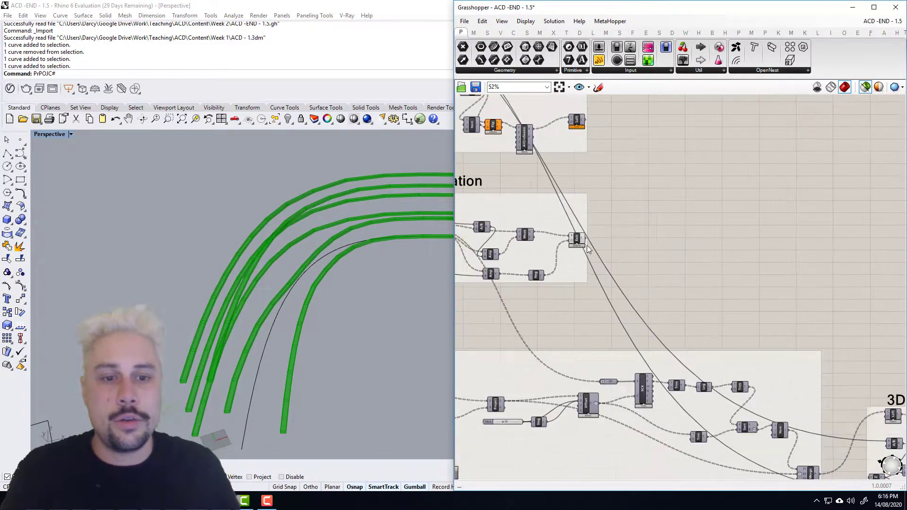
- Preview only the extruded sections from the 3D Carcus Section Geo Creation group
click(577, 238)
right_drag(275, 251, 280, 263)
click(660, 265)
right_drag(698, 288, 644, 278)
click(522, 227)
scroll(523, 228, down, 2)
scroll(760, 325, up, 3)
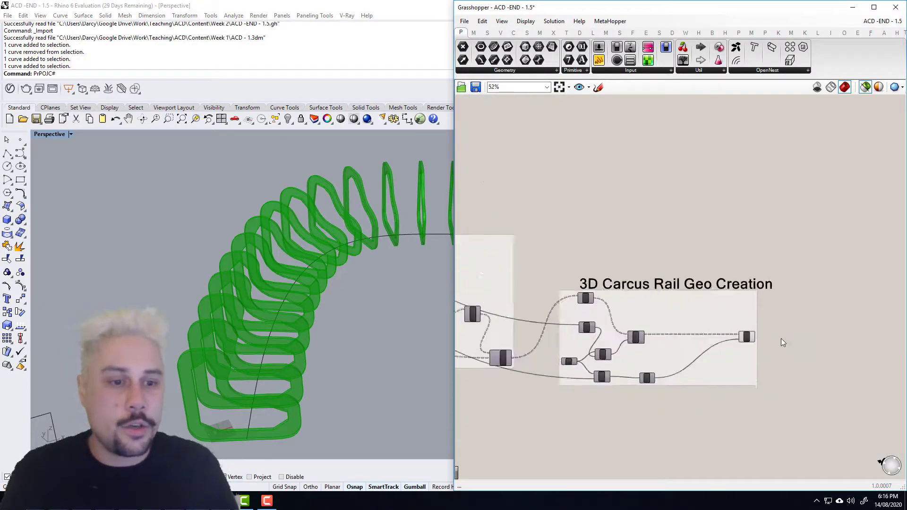
- Add the rail extrusion to the section preview and inspect how the rails pass through the section frames
click(746, 341)
right_drag(293, 194, 289, 232)
shift+right_drag(348, 243, 295, 285)
scroll(220, 249, up, 6)
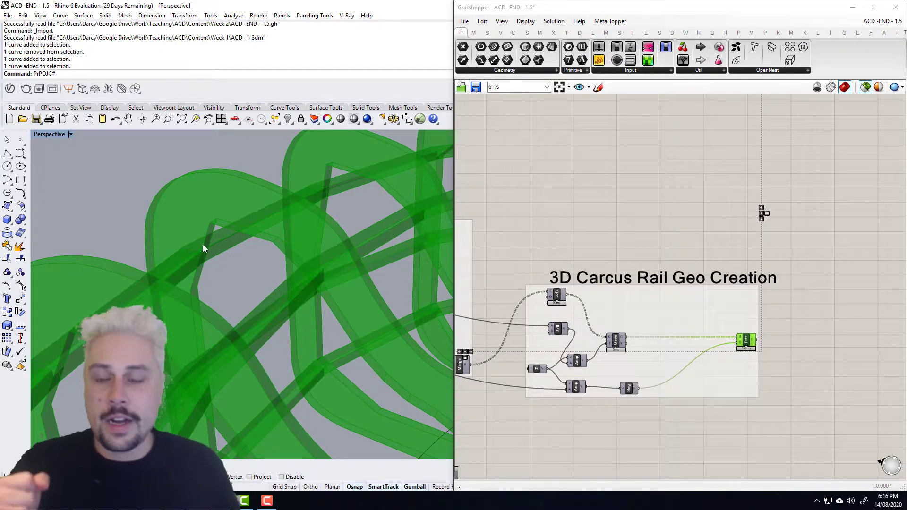
scroll(204, 246, down, 5)
scroll(207, 247, up, 5)
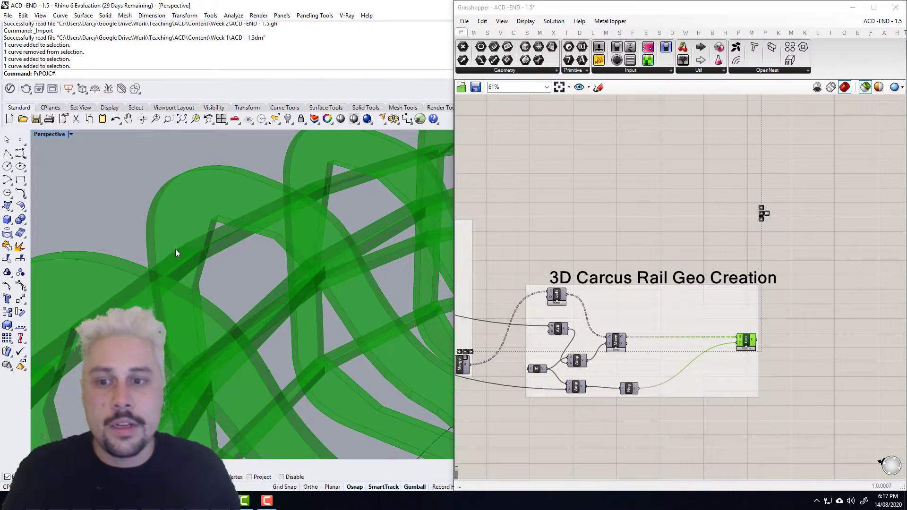
scroll(121, 195, down, 5)
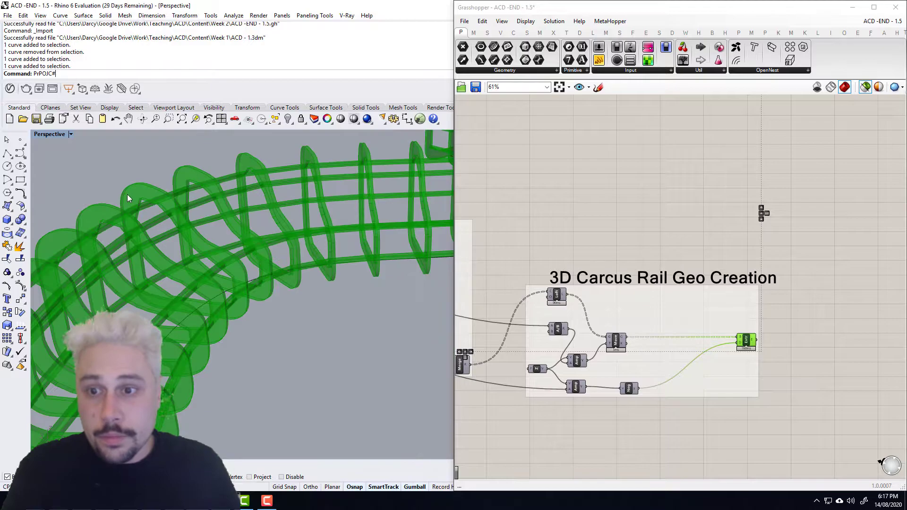
scroll(127, 194, up, 10)
shift+right_drag(181, 228, 184, 216)
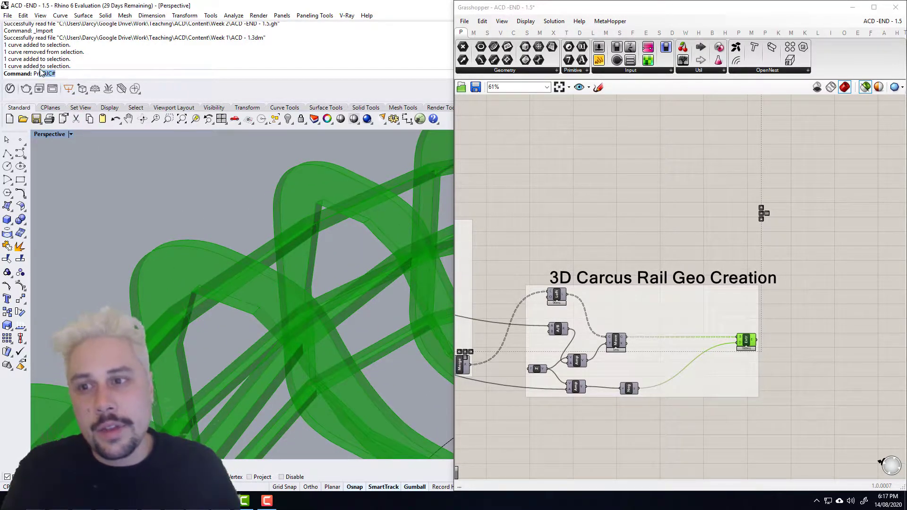
- Clear the leftover text from the Rhino command line and inspect the combined rail and section geometry again
key(BackSpace)
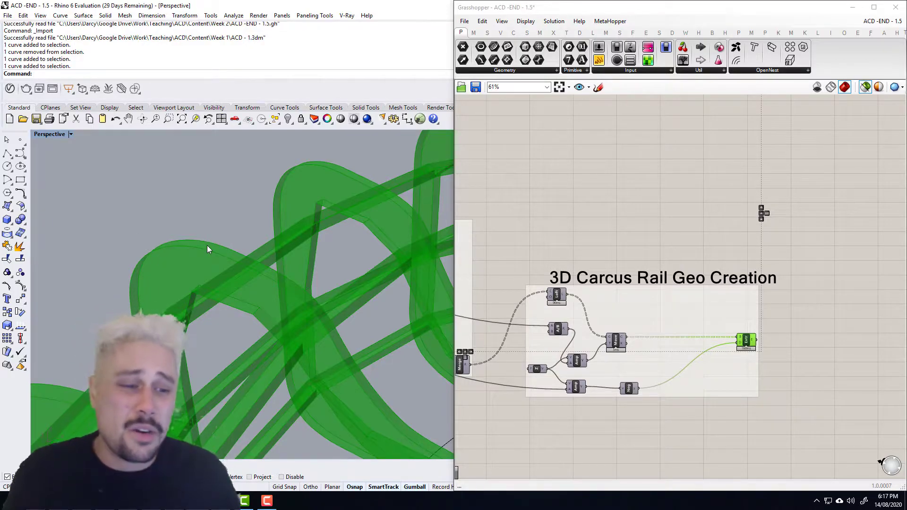
right_drag(251, 264, 220, 240)
scroll(220, 240, up, 5)
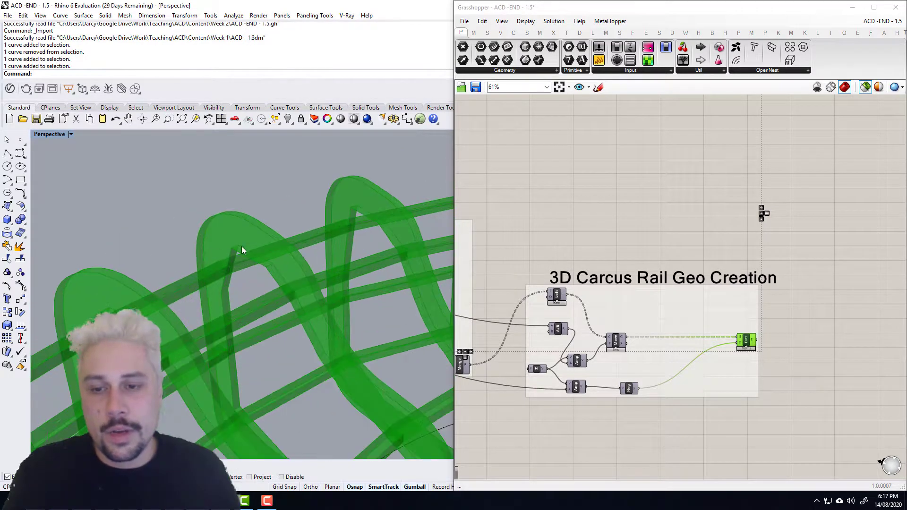
scroll(246, 265, down, 5)
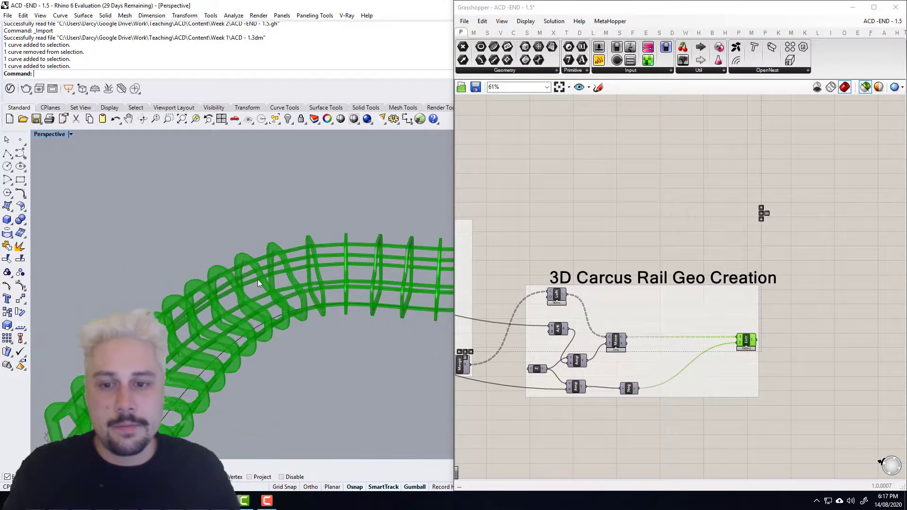
scroll(715, 291, down, 2)
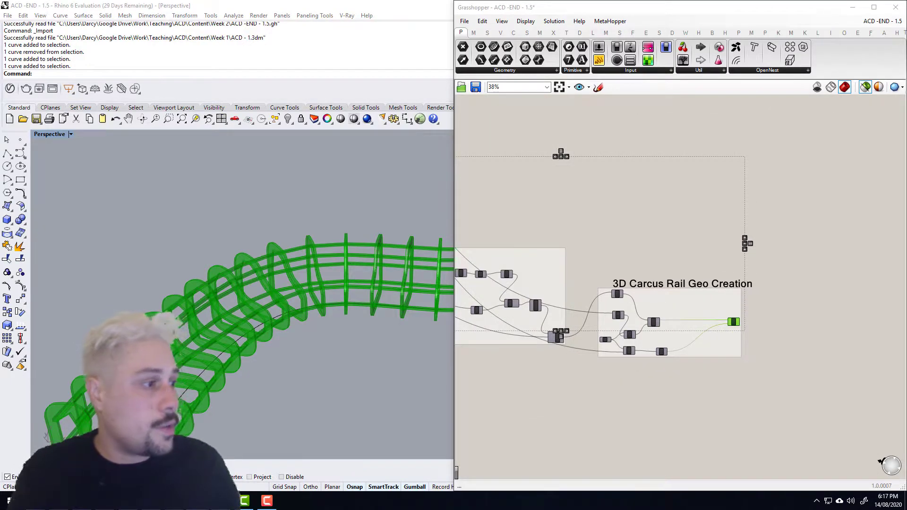
- Review the section and rail curve groups and preview the curves of the Offset component in Carcus Rail Crv Creation
scroll(742, 251, down, 2)
right_click(713, 253)
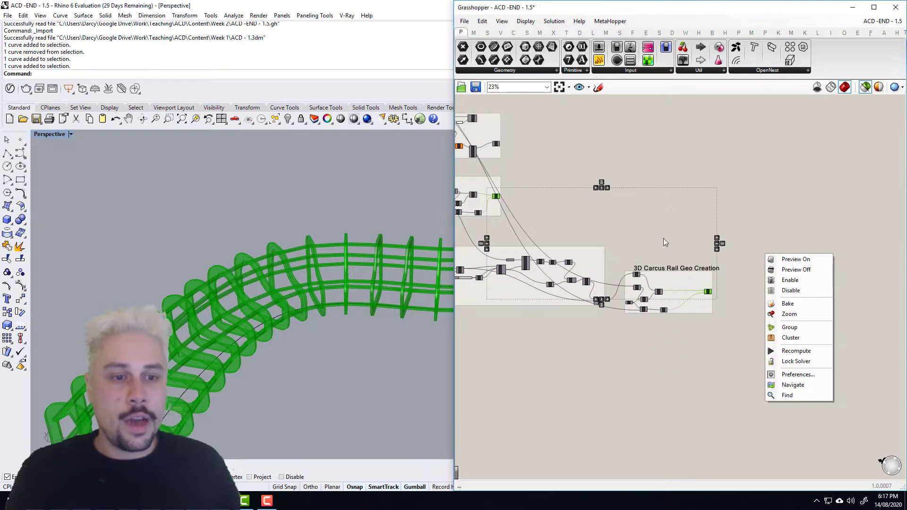
scroll(731, 219, down, 2)
right_drag(579, 319, 750, 336)
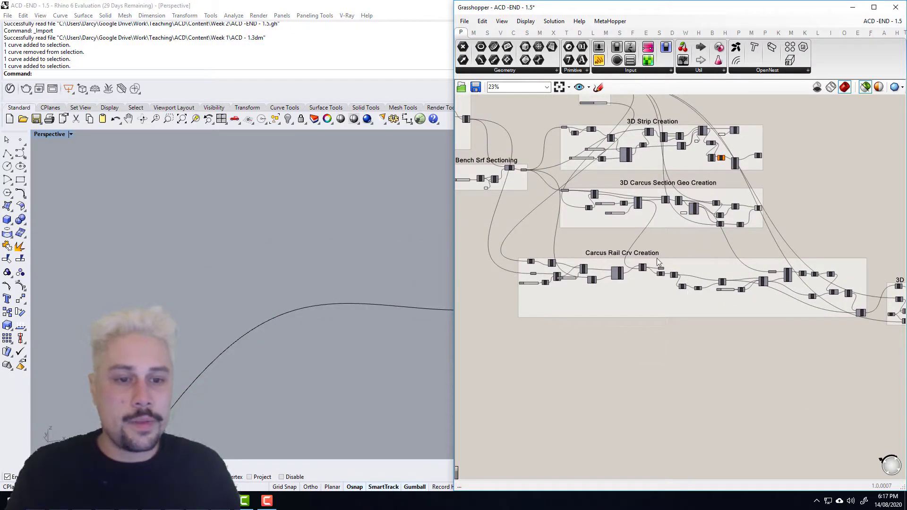
scroll(862, 297, up, 4)
scroll(803, 284, down, 4)
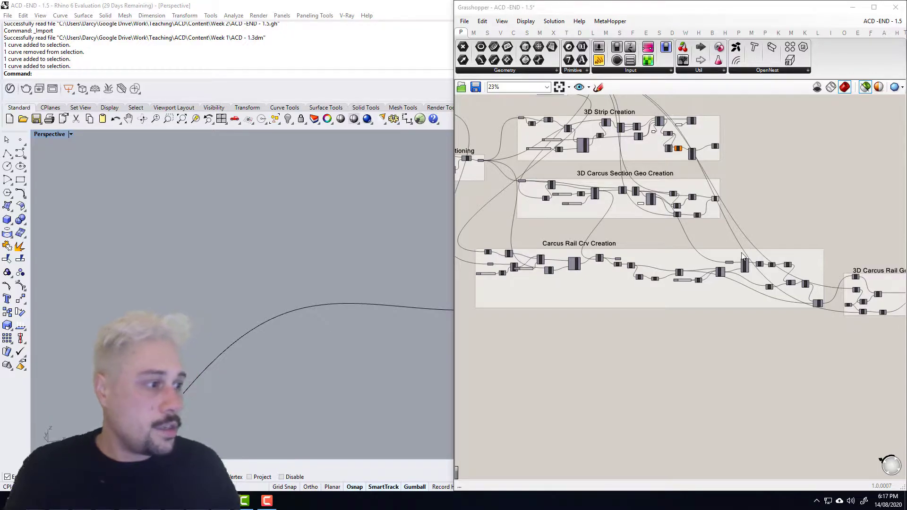
scroll(691, 202, up, 5)
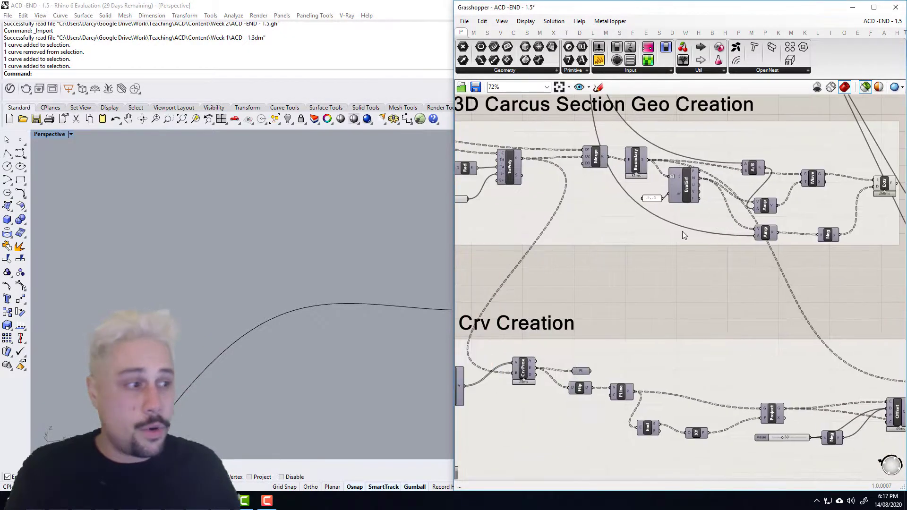
scroll(682, 232, down, 2)
scroll(596, 336, up, 3)
right_drag(600, 325, 740, 277)
scroll(618, 285, down, 3)
right_drag(645, 268, 508, 267)
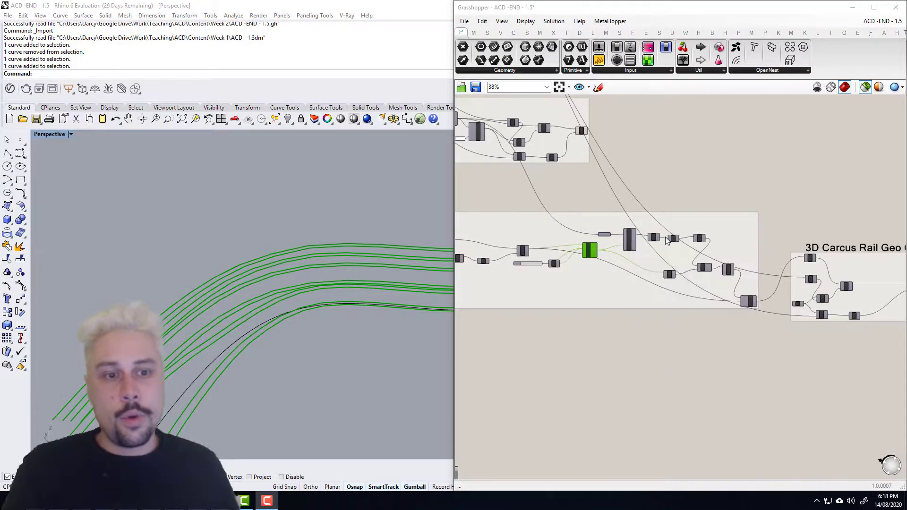
scroll(633, 241, up, 3)
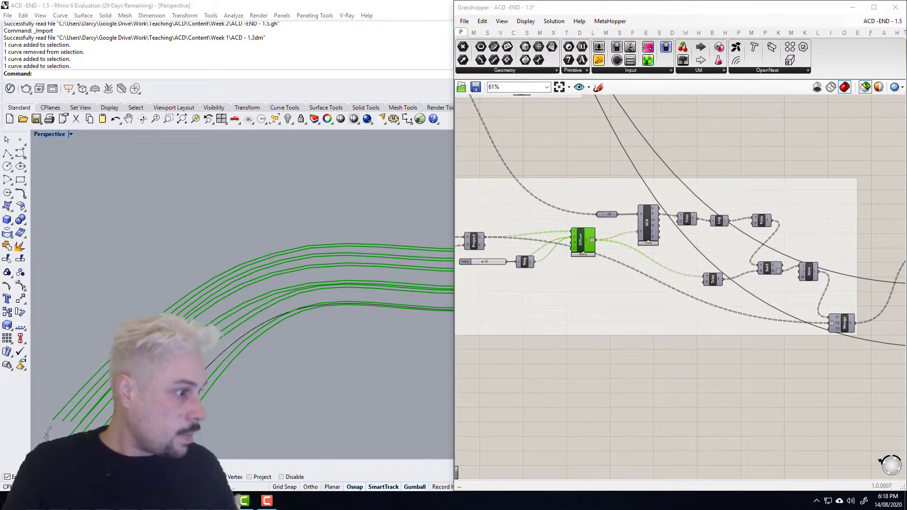
- Add a Division component with divisor 2 below the rail curve group and connect the 30 value slider to its A input
right_drag(529, 372, 561, 364)
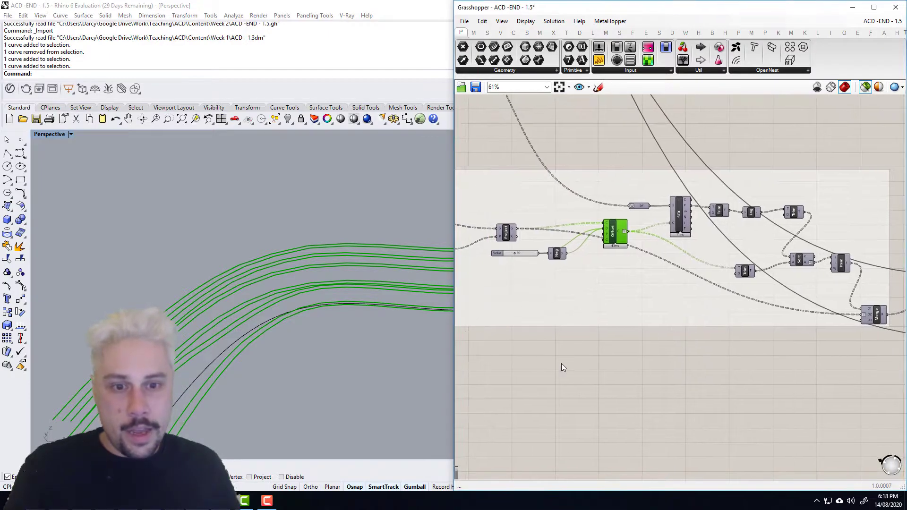
double_click(561, 364)
text(/2)
key(Return)
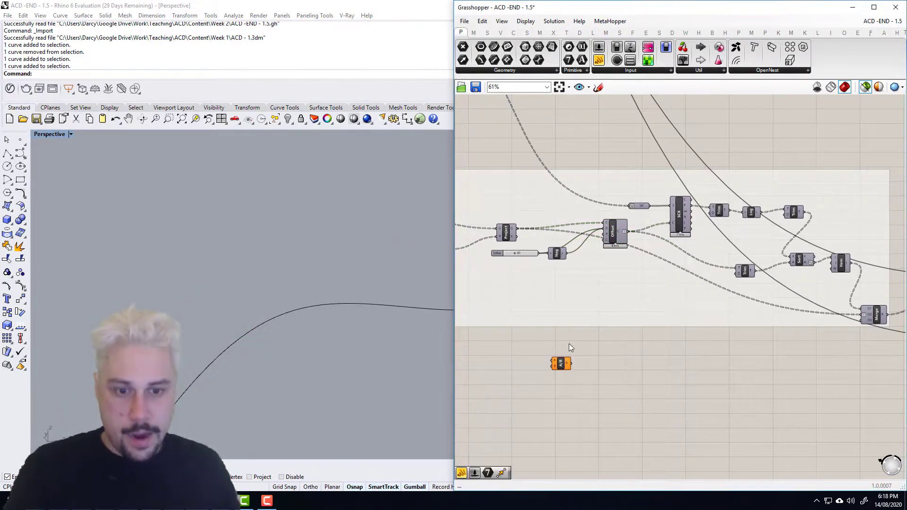
scroll(531, 263, up, 2)
drag(543, 250, 604, 401)
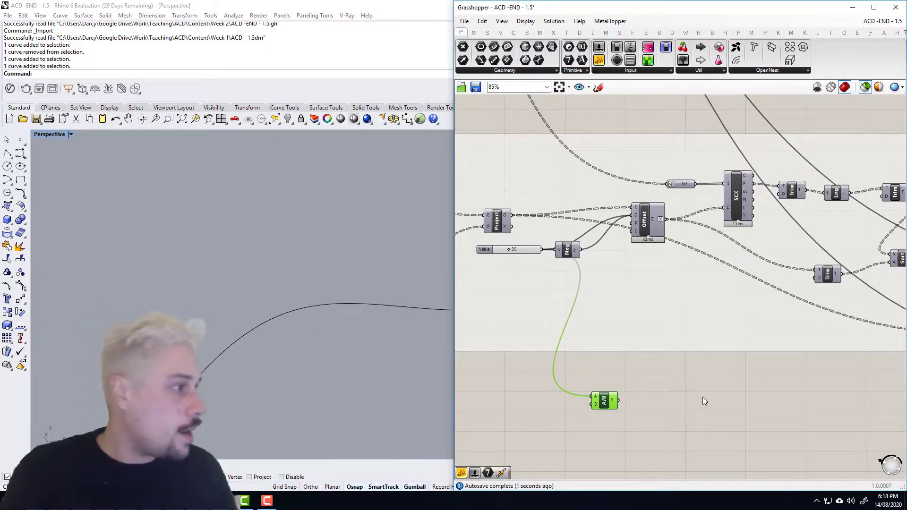
- Duplicate the Offset component and its Negative component, placing the copies below the rail curve group beside the Division component
right_drag(701, 397, 651, 378)
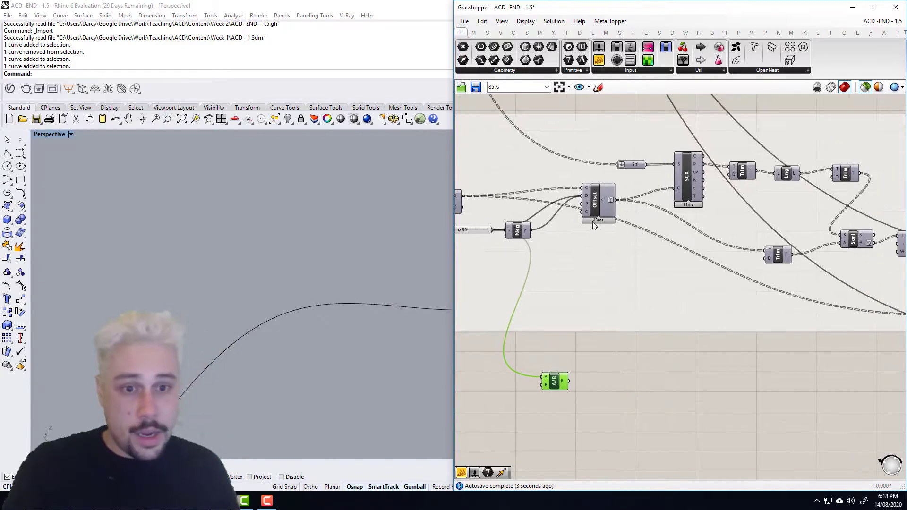
click(596, 203)
right_drag(568, 217, 603, 219)
shift+click(553, 228)
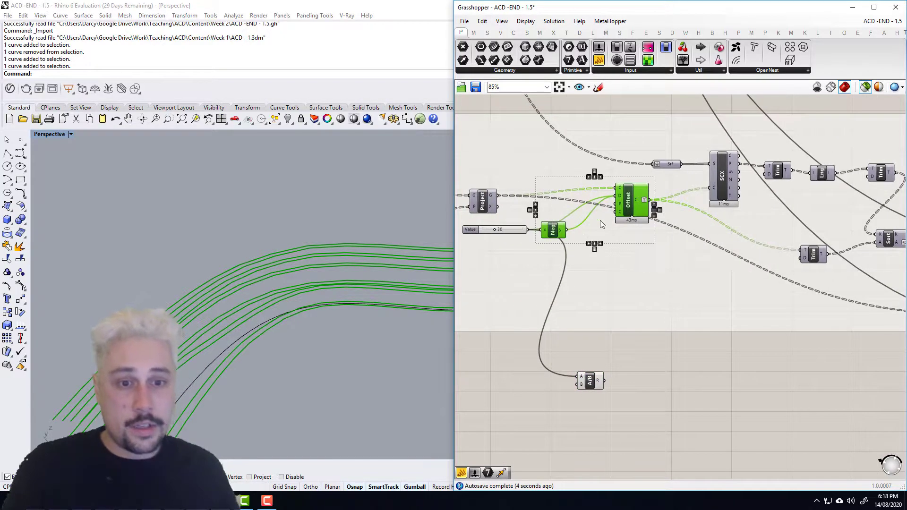
alt+drag(634, 200, 751, 436)
click(682, 364)
right_drag(678, 353, 676, 325)
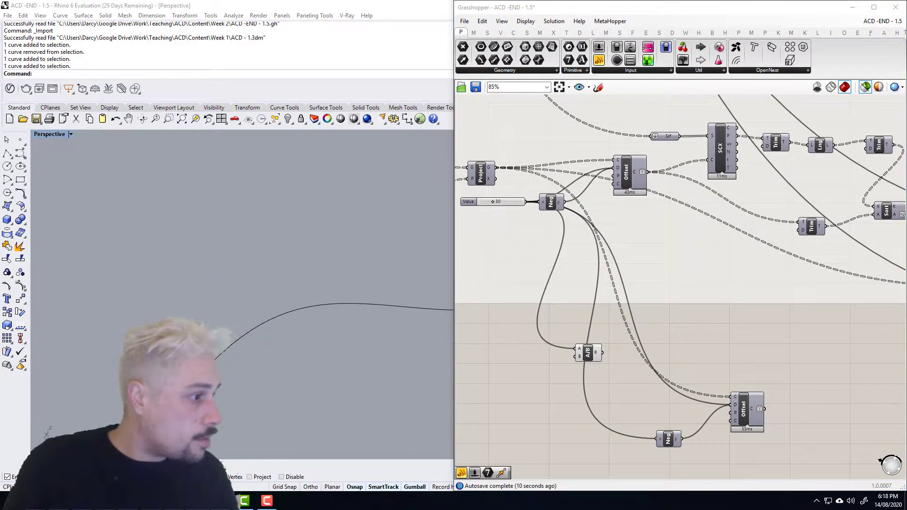
- Connect the Division result to the copied Negative component and preview the original Offset curves for comparison with the copy
click(489, 171)
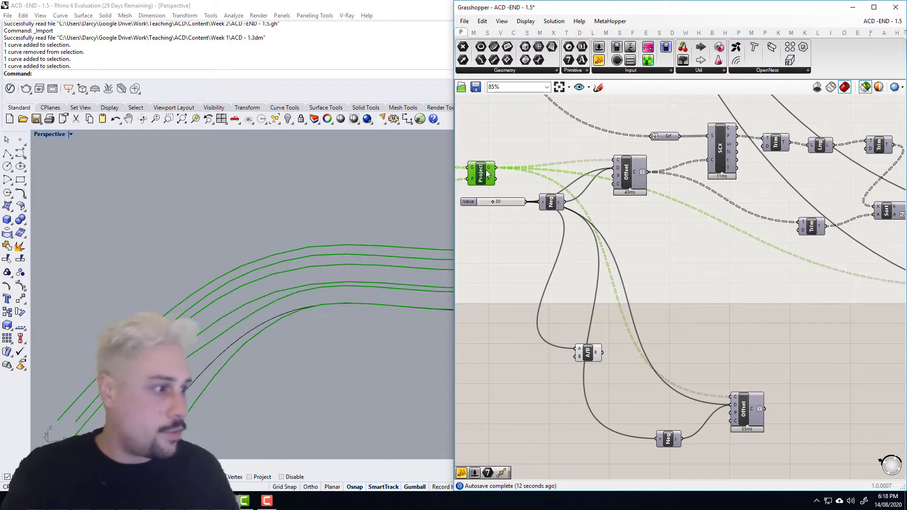
drag(588, 356, 609, 394)
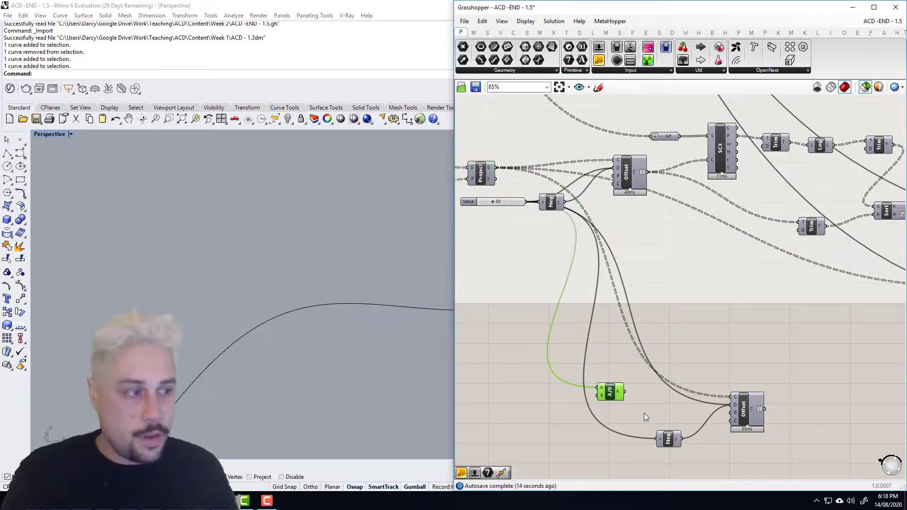
right_drag(656, 403, 651, 383)
click(741, 390)
click(626, 153)
right_drag(250, 308, 424, 308)
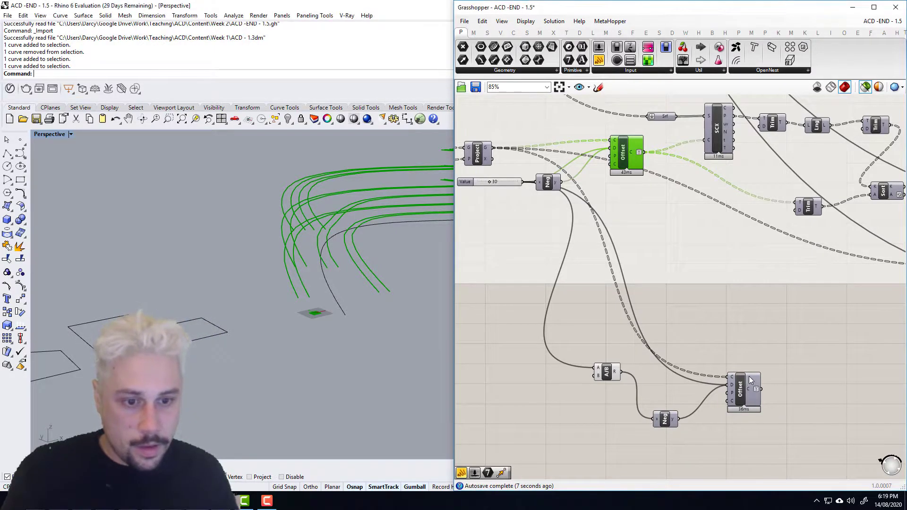
- Replace the copied Offset's direct distance wire with the Division result and reposition the copied Offset and Negative components
drag(748, 390, 755, 379)
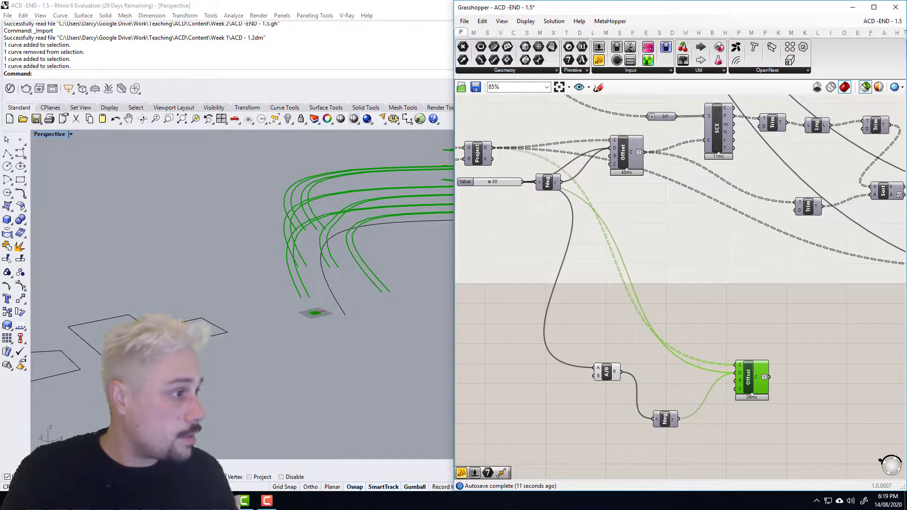
drag(621, 372, 734, 371)
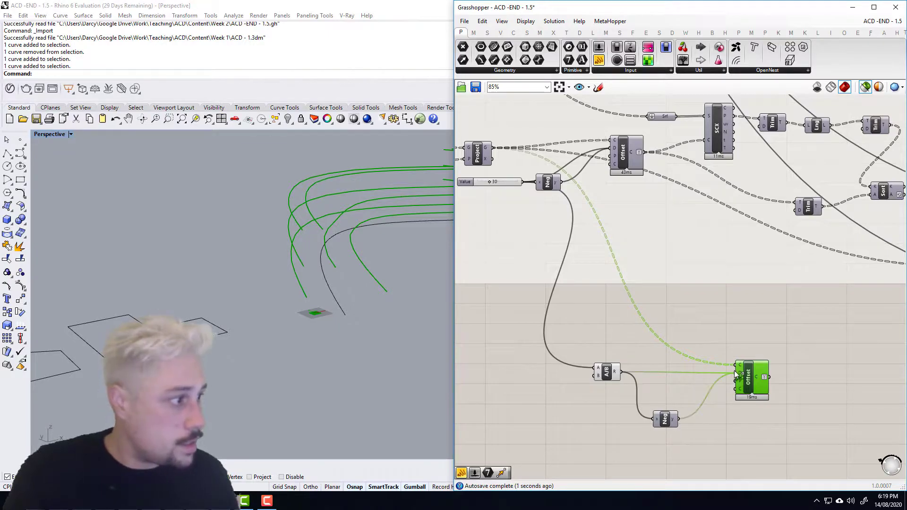
click(666, 418)
drag(674, 401, 677, 393)
- Add an XY Plane component, connect it to the copied Offset's P input and preview the copied Offset's curves
double_click(671, 432)
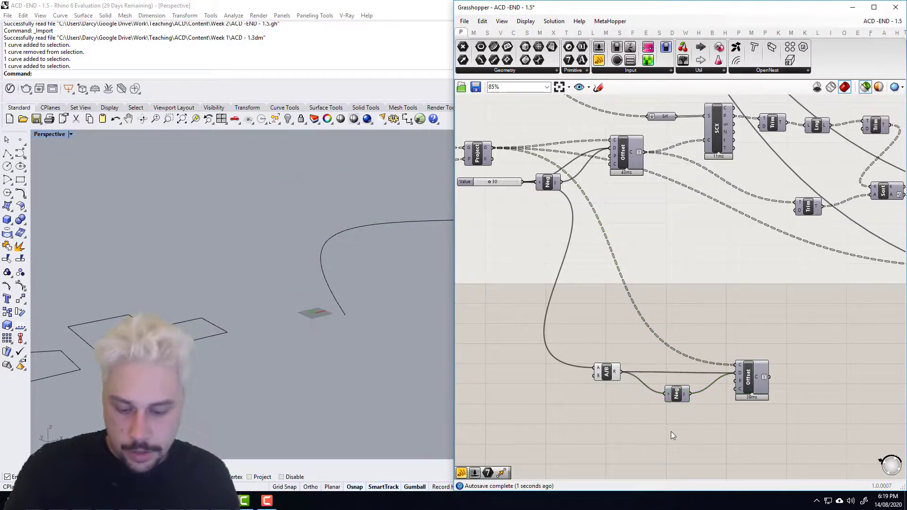
text(xy)
key(Return)
drag(684, 432, 735, 381)
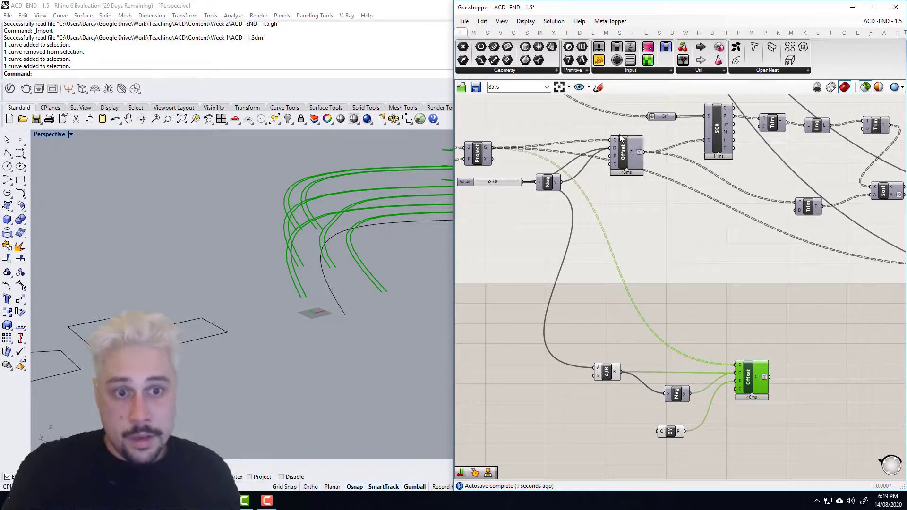
click(622, 141)
click(755, 385)
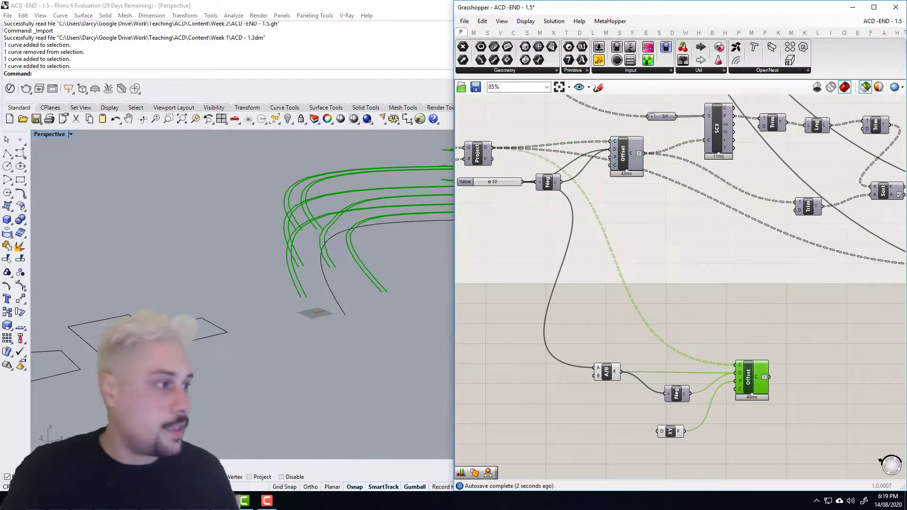
- Add a Trim Tree component beside the copied Offset
right_drag(857, 414, 736, 358)
double_click(713, 339)
text(trim)
click(690, 259)
scroll(614, 316, up, 3)
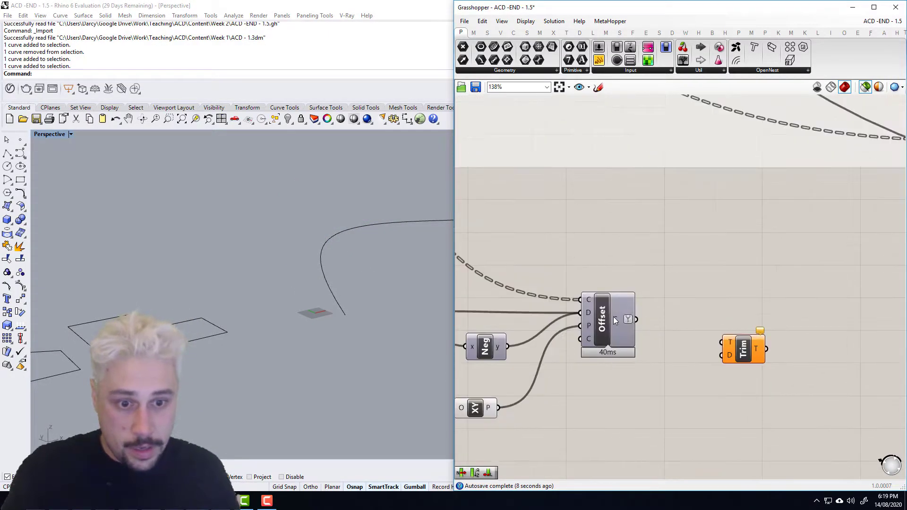
- Clear the data-tree modifier on the copied Offset's C output and connect that output to the new Trim Tree's T input
right_click(614, 317)
click(648, 367)
mouse_move(619, 320)
drag(619, 320, 721, 342)
mouse_move(756, 347)
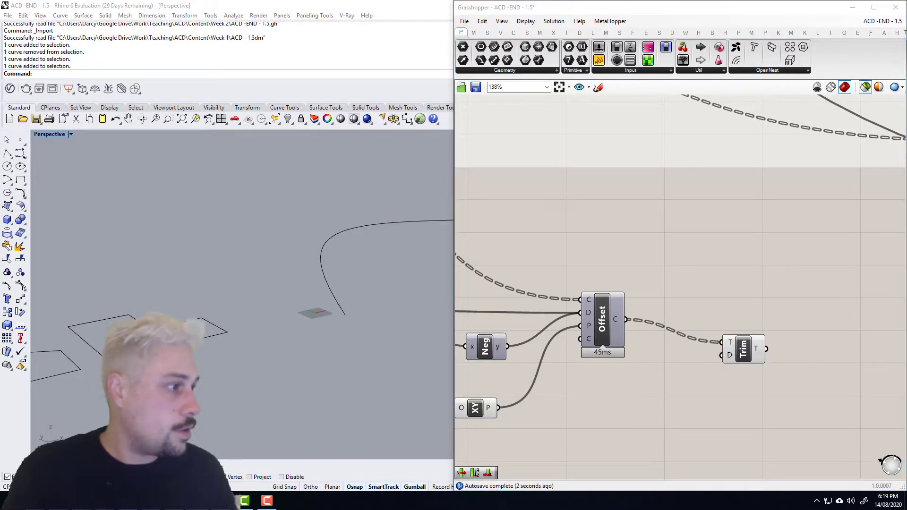
scroll(736, 310, down, 4)
double_click(726, 313)
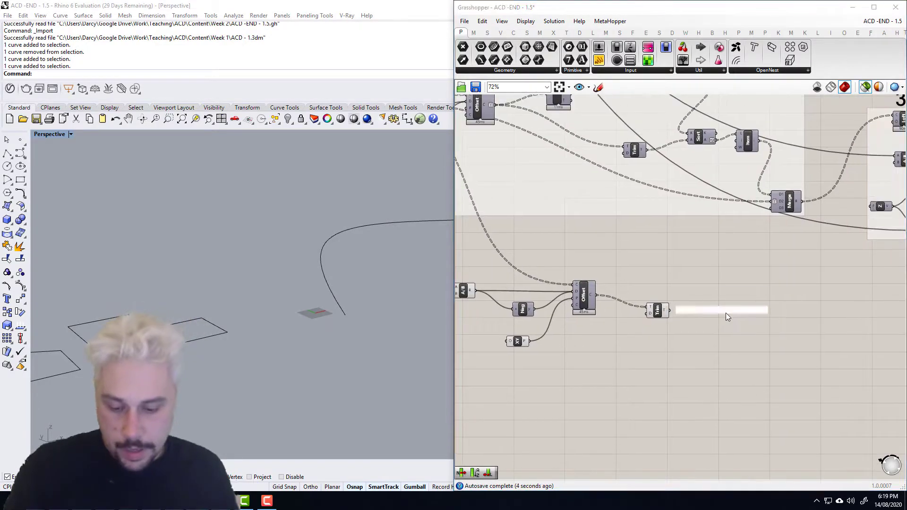
text(so)
key(Escape)
- Duplicate the Sort List and List Item components, placing the copies beside the new Trim Tree component
right_drag(636, 242, 599, 293)
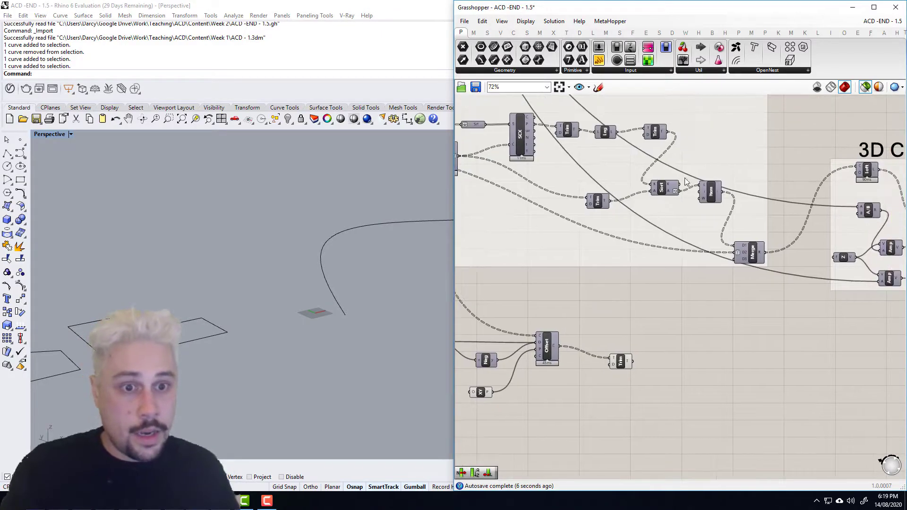
click(671, 189)
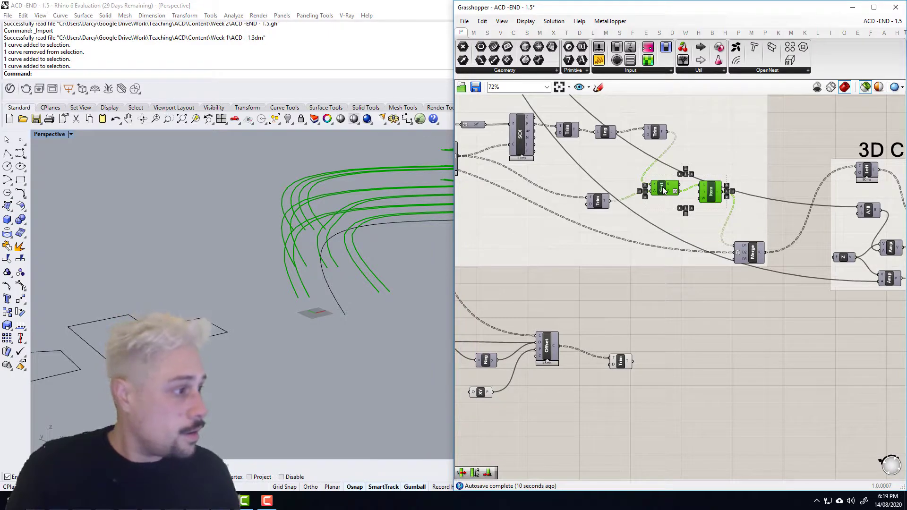
double_click(699, 304)
alt+drag(698, 383, 699, 394)
click(680, 350)
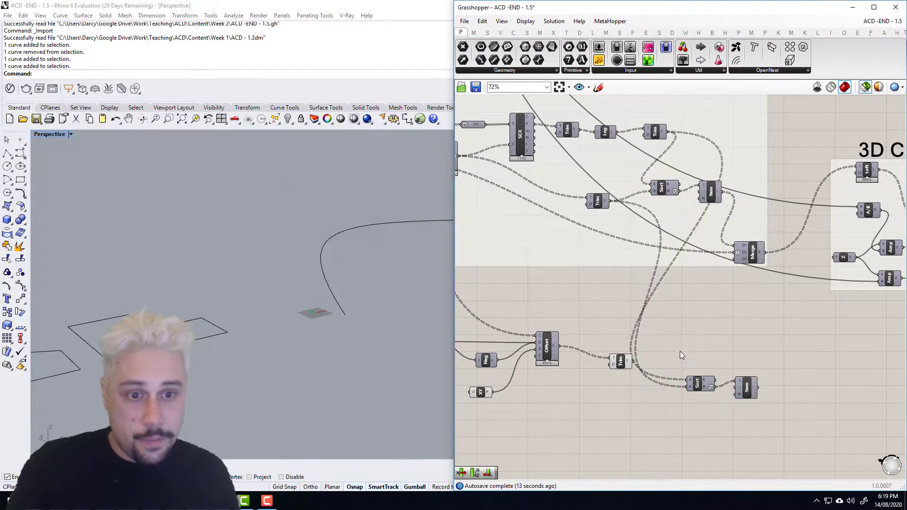
- Connect the new Trim Tree output to the copied Sort List's A input and move the copied List Item above the sort
right_drag(651, 351, 644, 327)
scroll(631, 337, up, 1)
drag(626, 338, 686, 340)
drag(760, 371, 751, 318)
right_drag(661, 339, 682, 398)
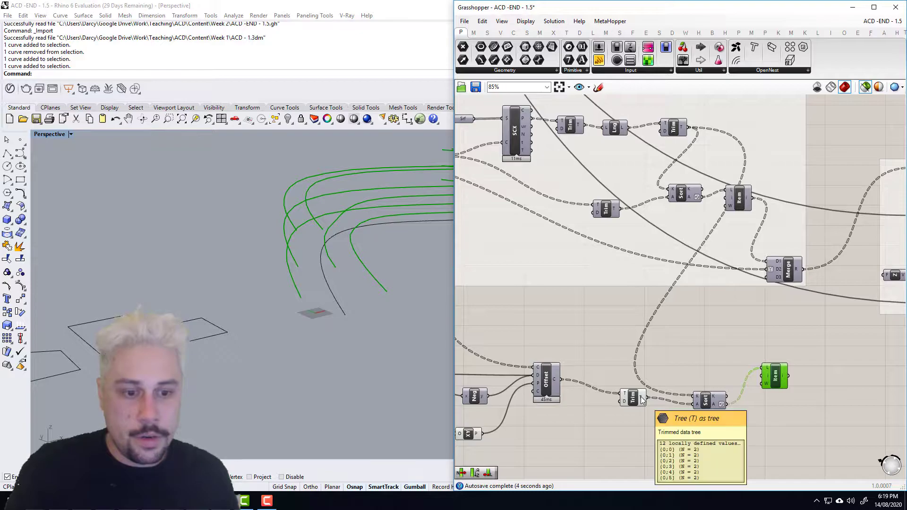
right_drag(747, 373, 657, 314)
mouse_move(696, 322)
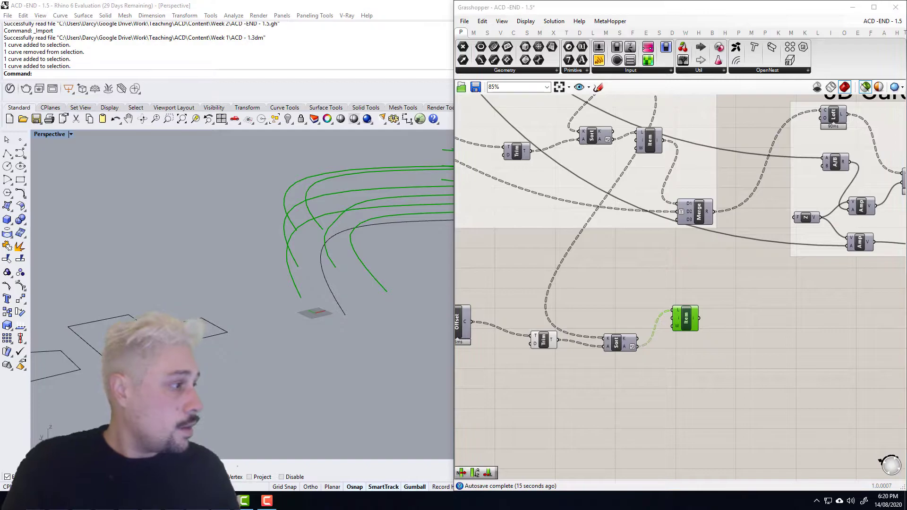
- Add another List Item component after the copied one and connect the copied item's output to its L input
scroll(638, 287, down, 5)
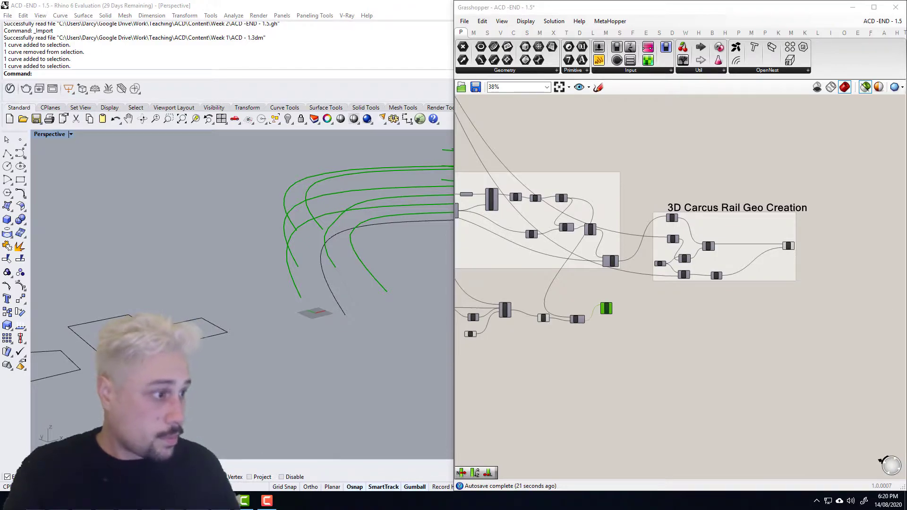
scroll(622, 348, up, 4)
double_click(685, 331)
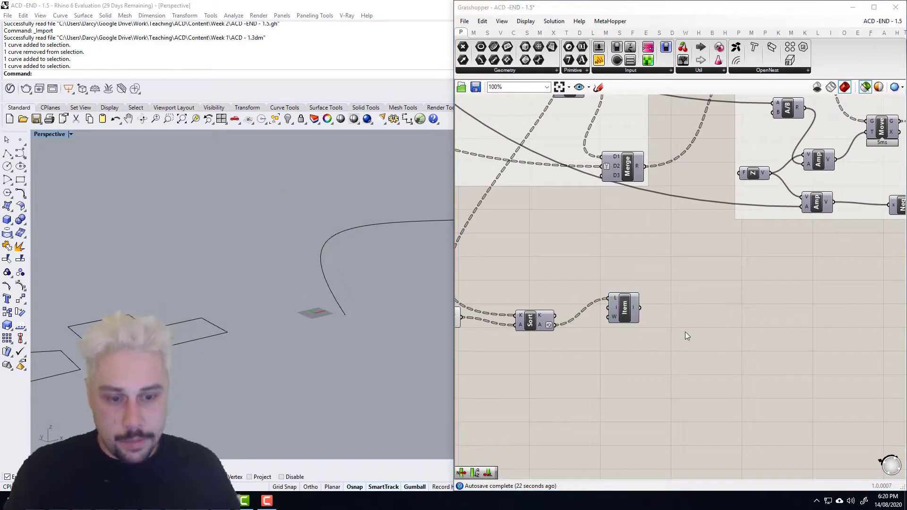
text(list item)
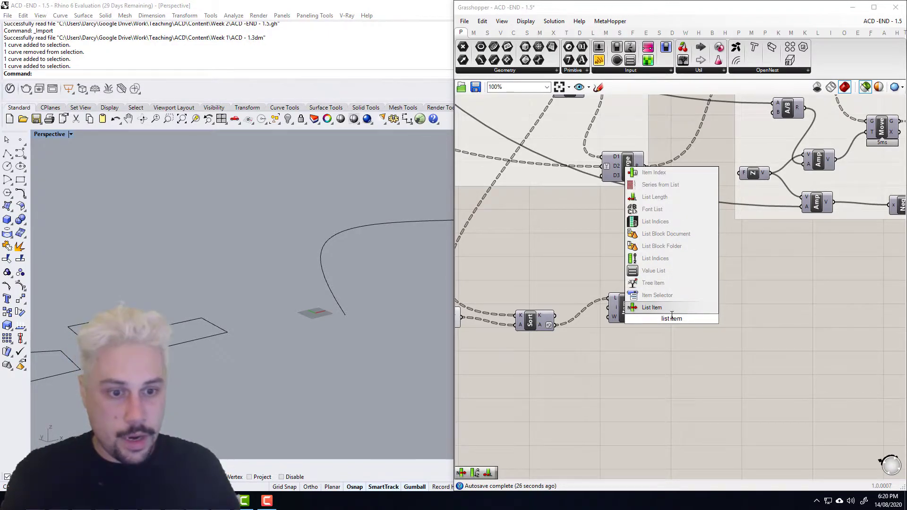
key(Return)
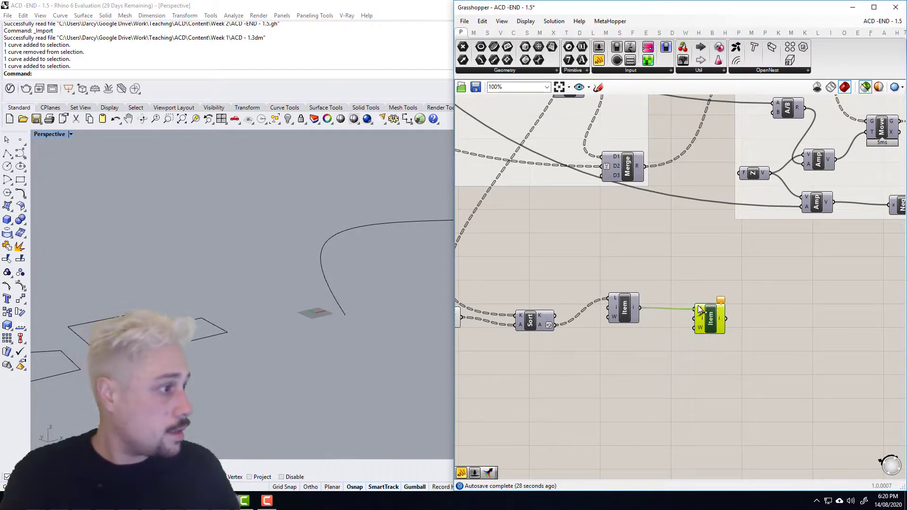
drag(699, 309, 695, 310)
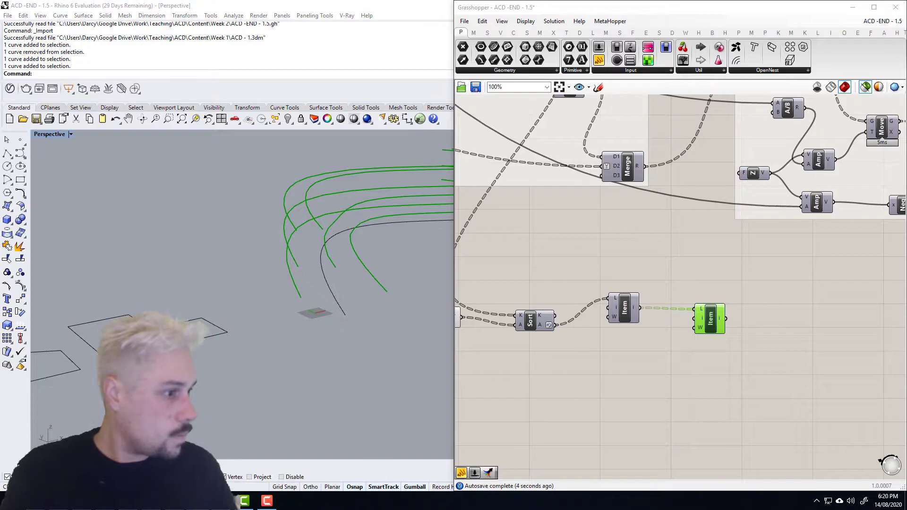
scroll(710, 336, up, 3)
drag(723, 312, 693, 309)
- Add a Flip Curve component after the last List Item, connect the item output to its C input and preview the curves
right_drag(739, 326, 662, 318)
scroll(662, 318, down, 2)
click(662, 318)
double_click(662, 319)
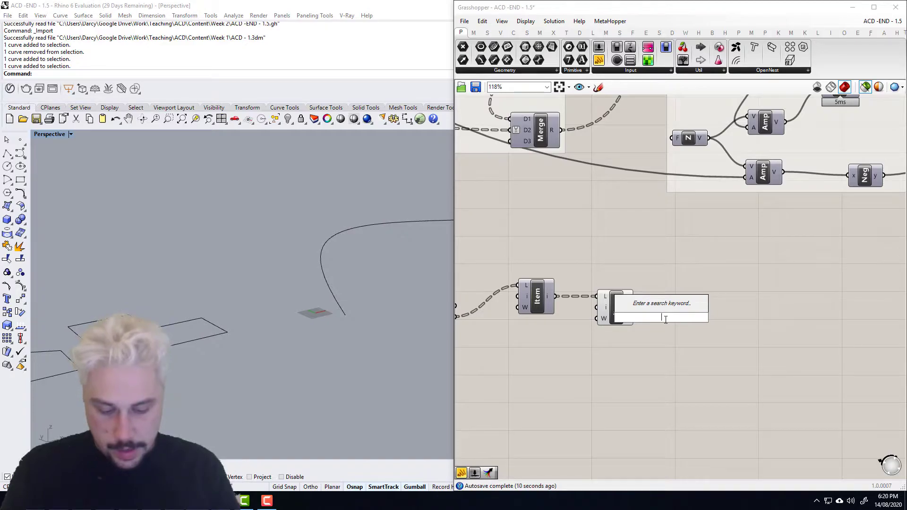
text(flip cr)
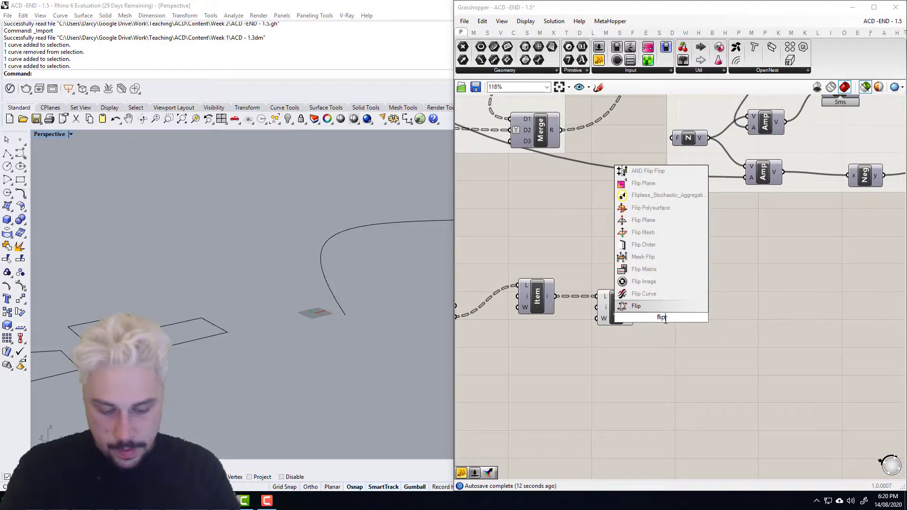
text(ve)
click(685, 310)
scroll(654, 316, up, 2)
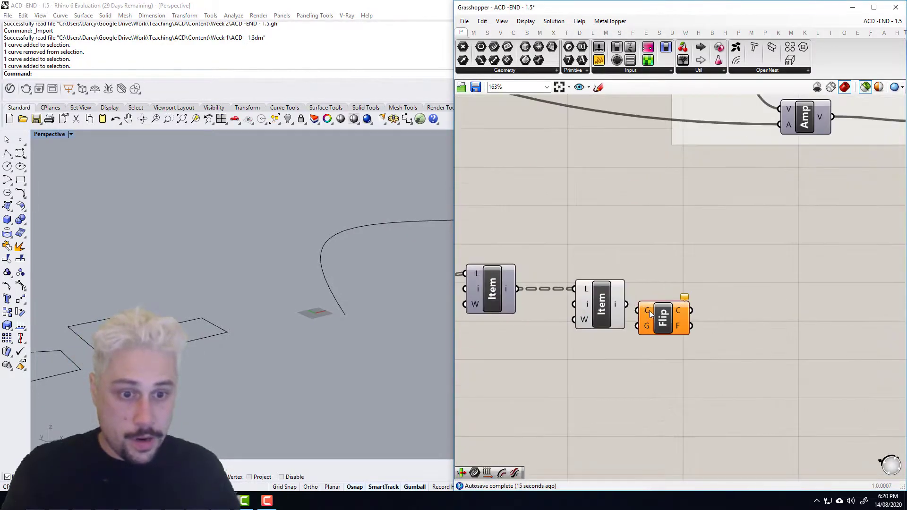
drag(657, 316, 708, 316)
drag(627, 305, 689, 310)
click(606, 306)
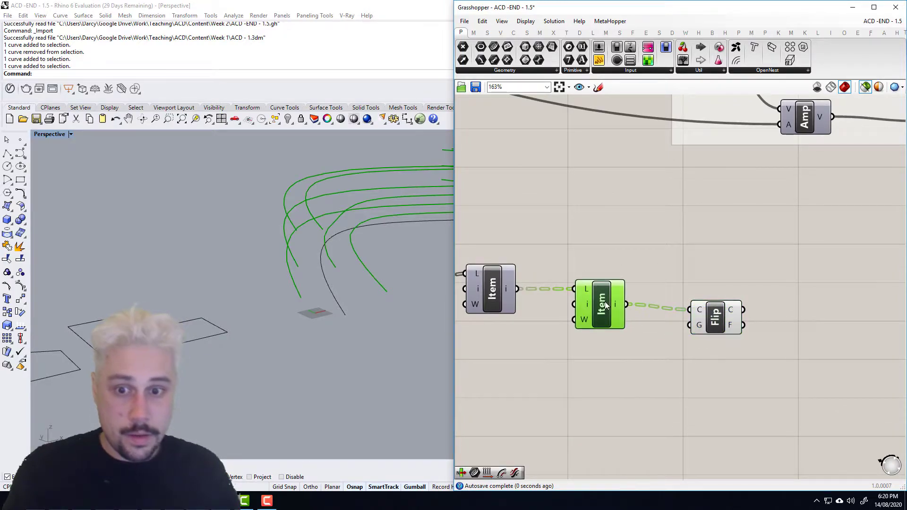
click(714, 327)
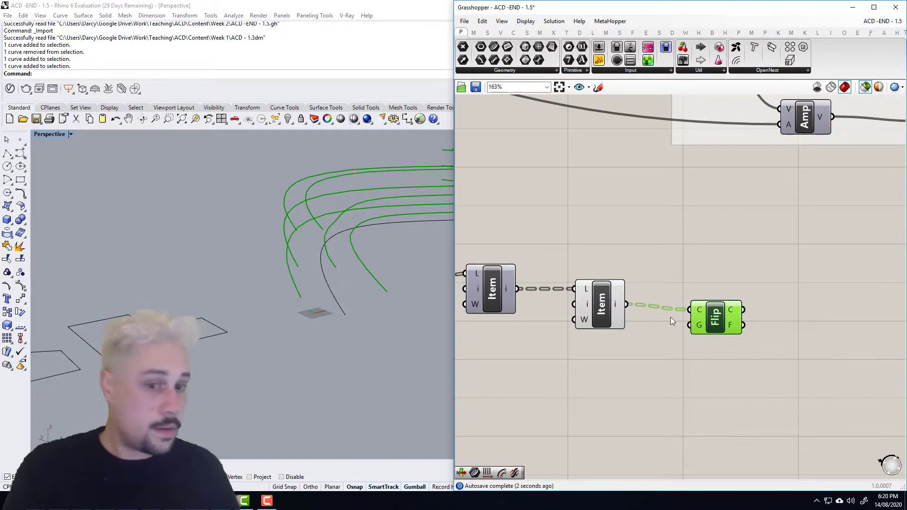
- Flatten the L input of the List Item feeding Flip Curve and preview the flipped curve
right_click(583, 295)
click(609, 336)
drag(610, 317, 625, 330)
click(706, 319)
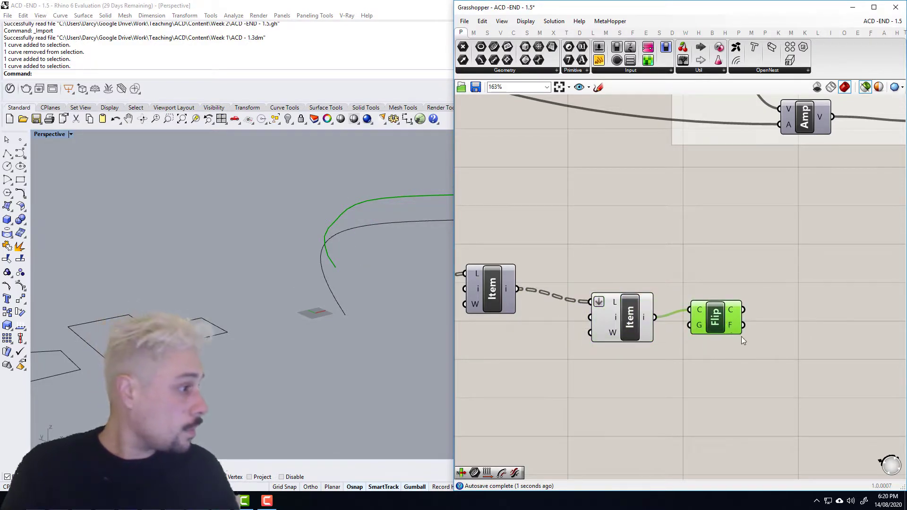
- Add an Offset Curve component after Flip Curve and connect the flipped curve to its C input
double_click(763, 338)
text(offset)
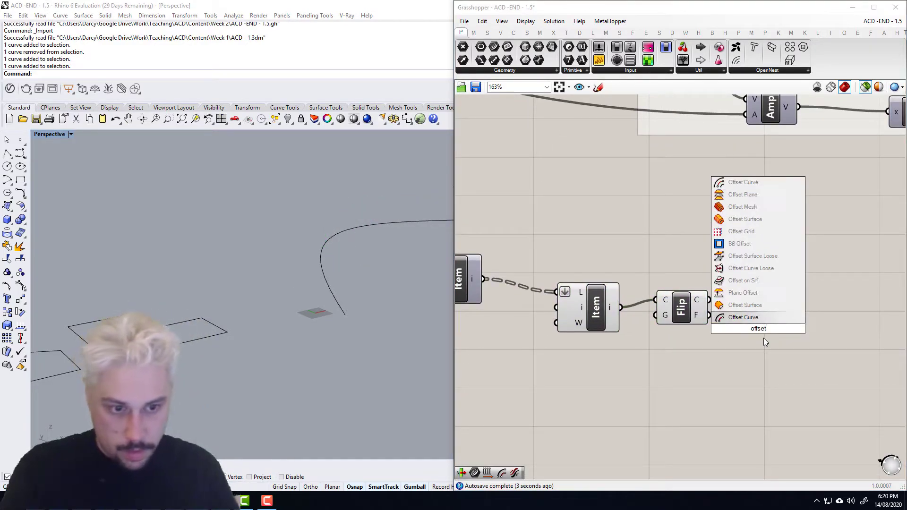
click(746, 317)
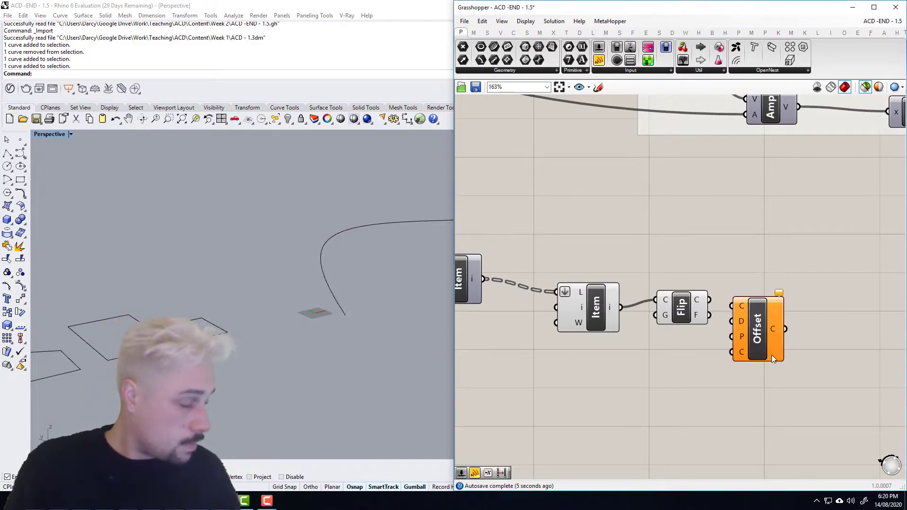
right_drag(765, 347, 710, 316)
drag(694, 308, 746, 324)
drag(655, 269, 739, 294)
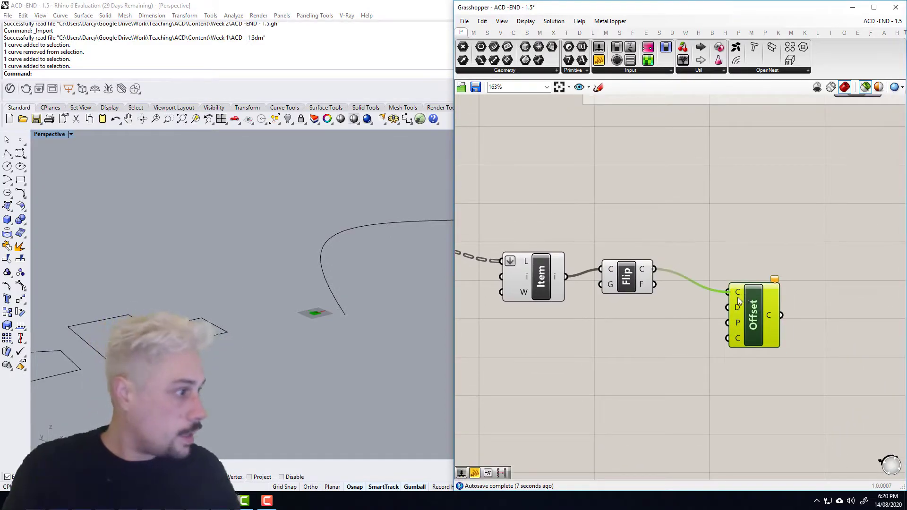
- Feed a new number slider set to 100 through a new Negative component into the newest Offset's D input
double_click(615, 376)
text(neg)
key(Return)
right_drag(486, 388, 556, 390)
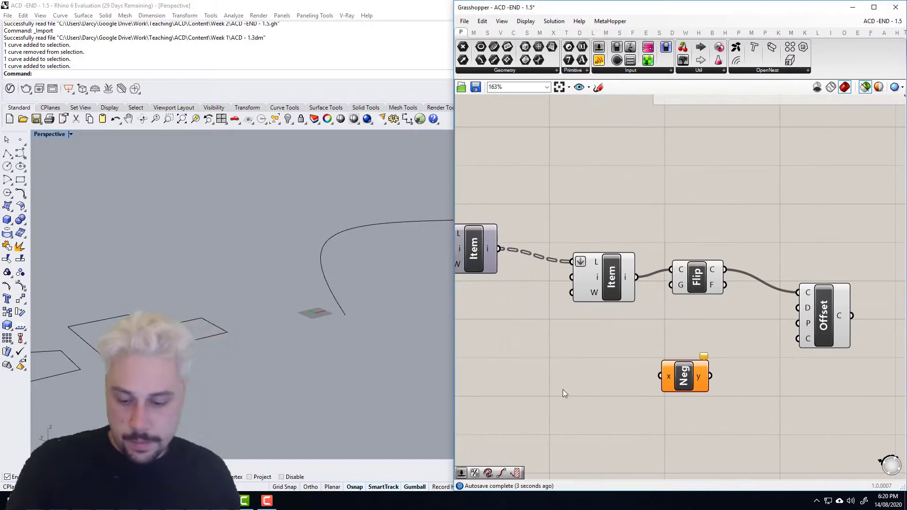
double_click(572, 389)
text(100)
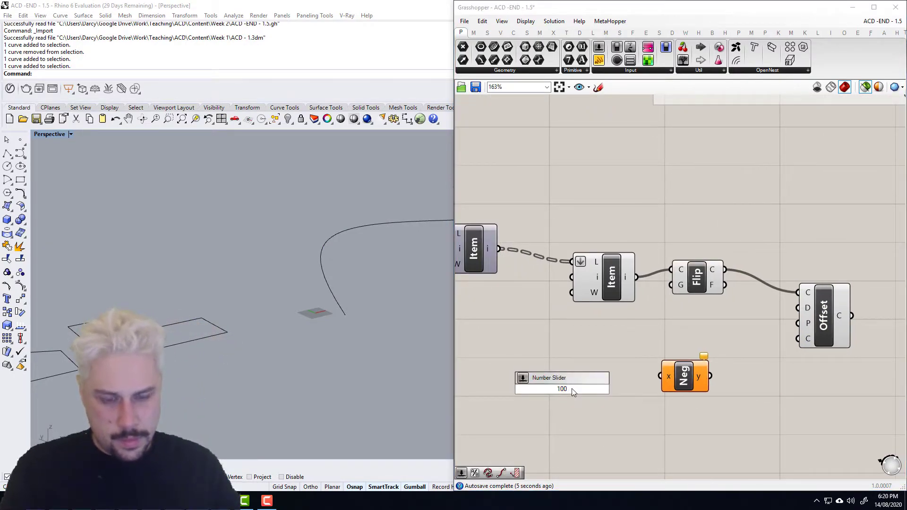
key(Return)
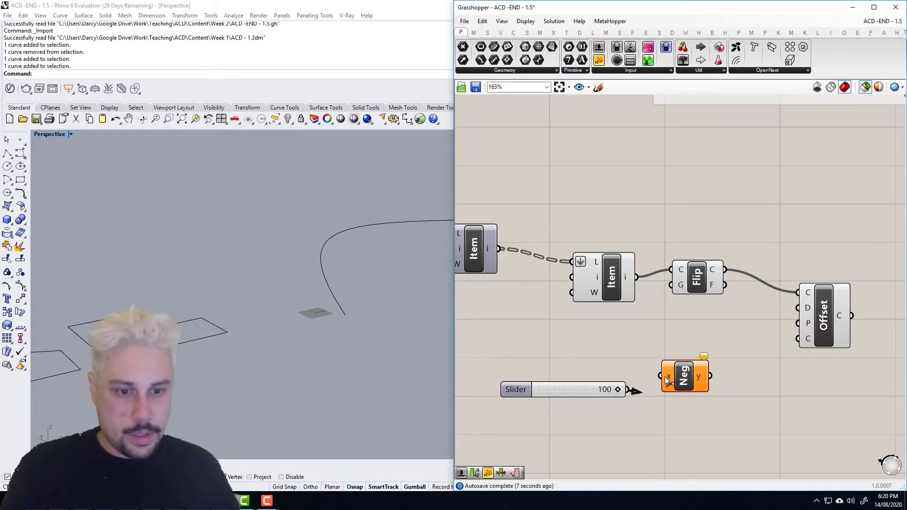
drag(660, 377, 627, 389)
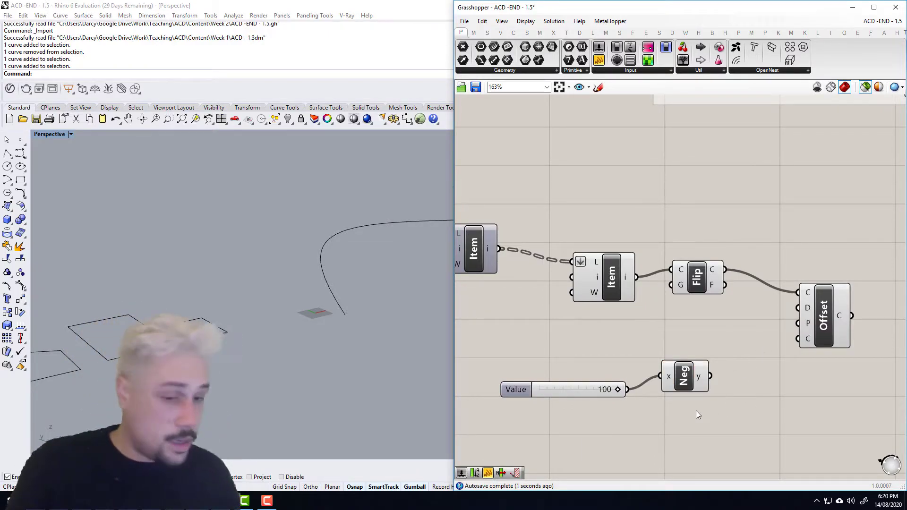
drag(710, 376, 799, 307)
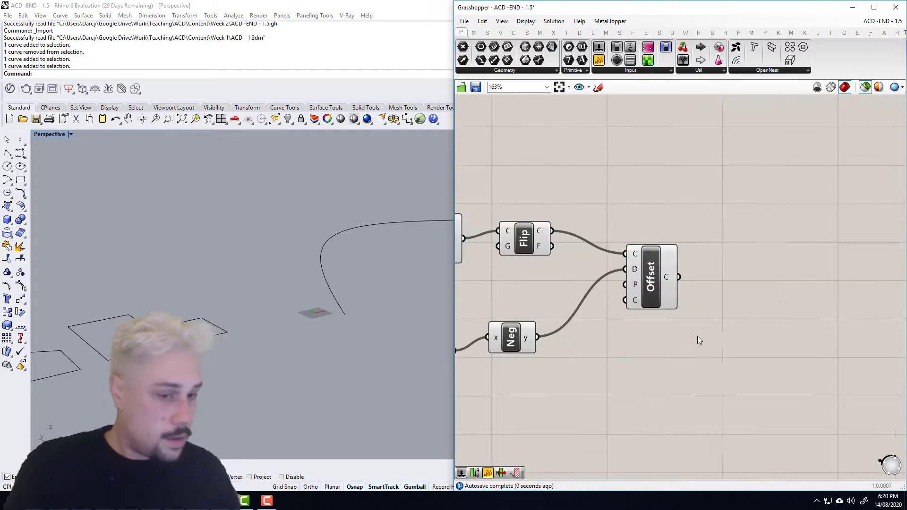
- Add a Merge component beyond the newest Offset and move the copied Sort List closer to its List Item
double_click(773, 340)
text(merge)
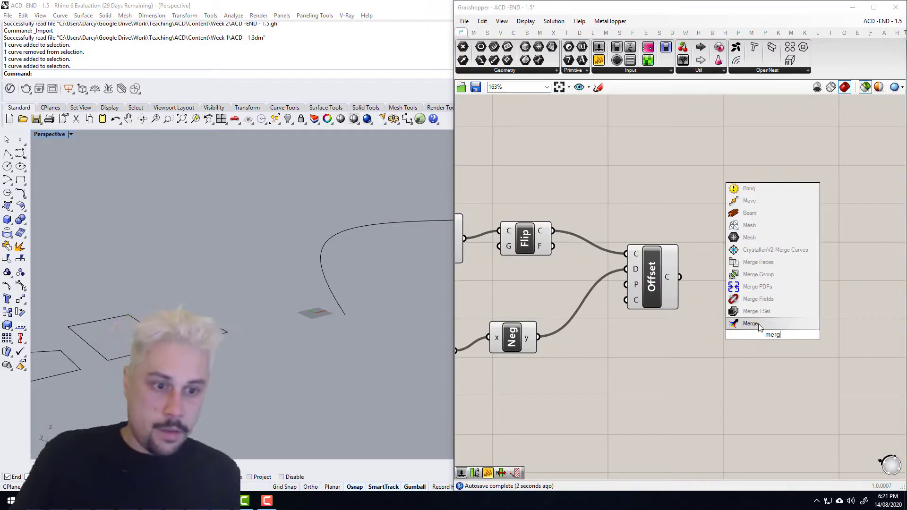
click(758, 322)
scroll(759, 322, down, 4)
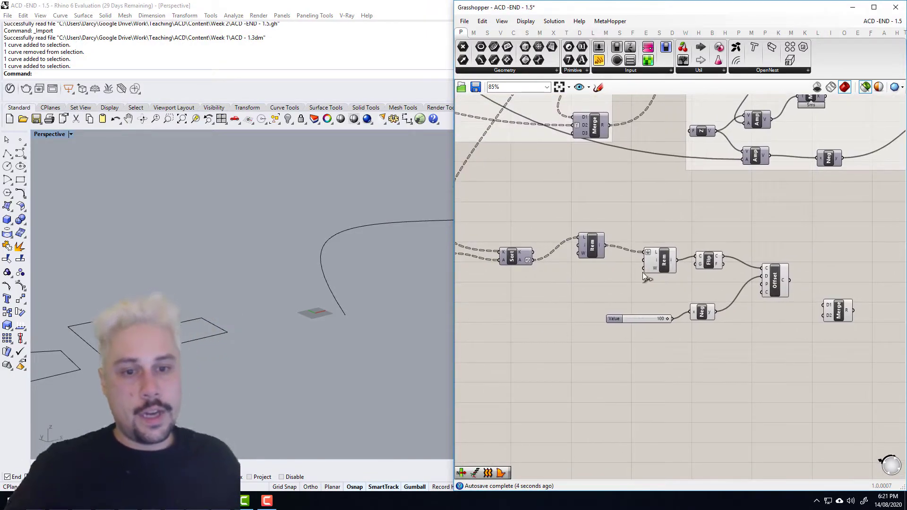
drag(517, 258, 540, 249)
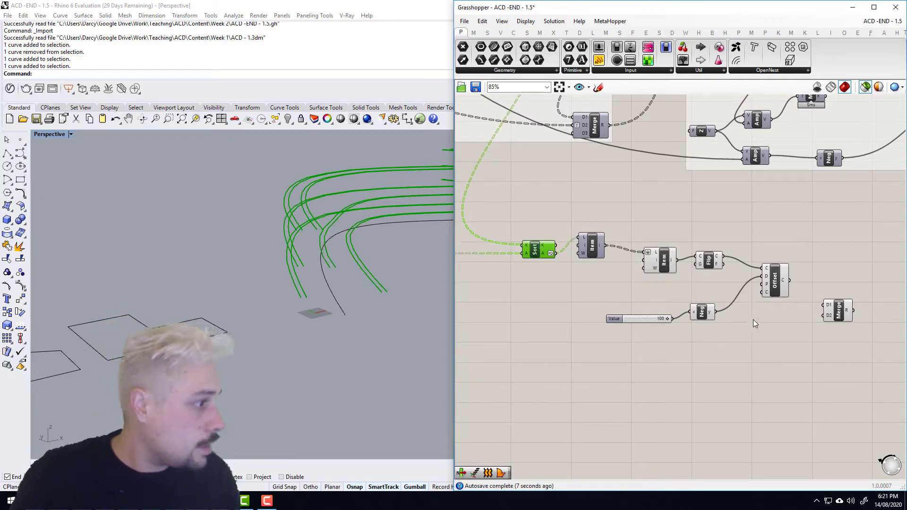
- Connect the newest Offset's curve output to the Merge component's D2 input and simplify D2
scroll(748, 319, up, 2)
drag(712, 260, 722, 276)
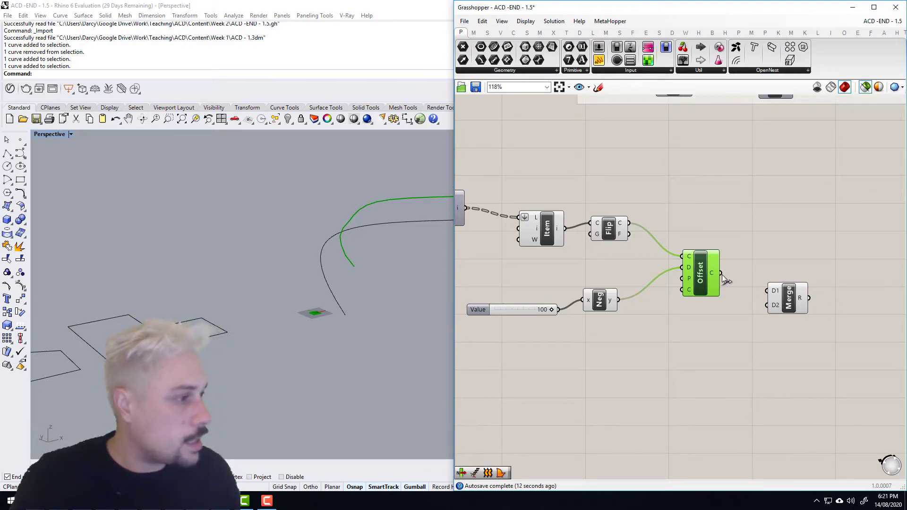
drag(629, 223, 698, 230)
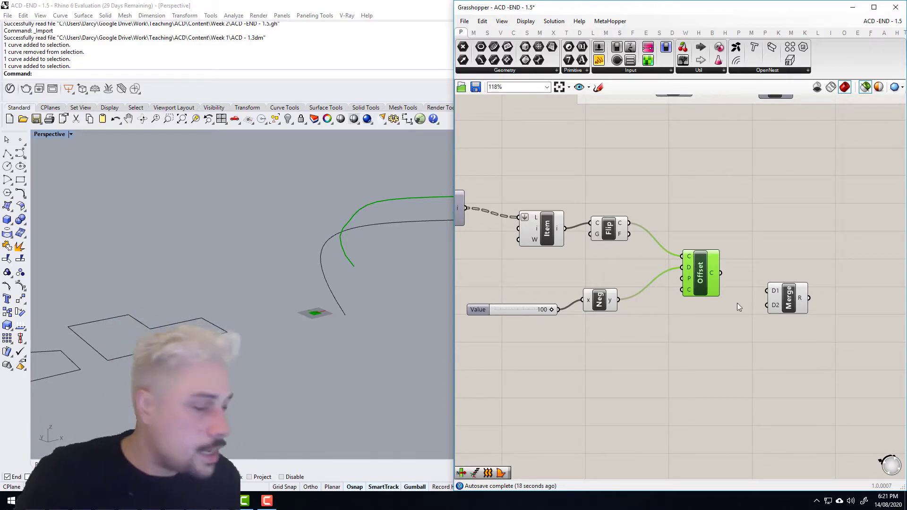
scroll(713, 290, up, 3)
drag(712, 265, 788, 298)
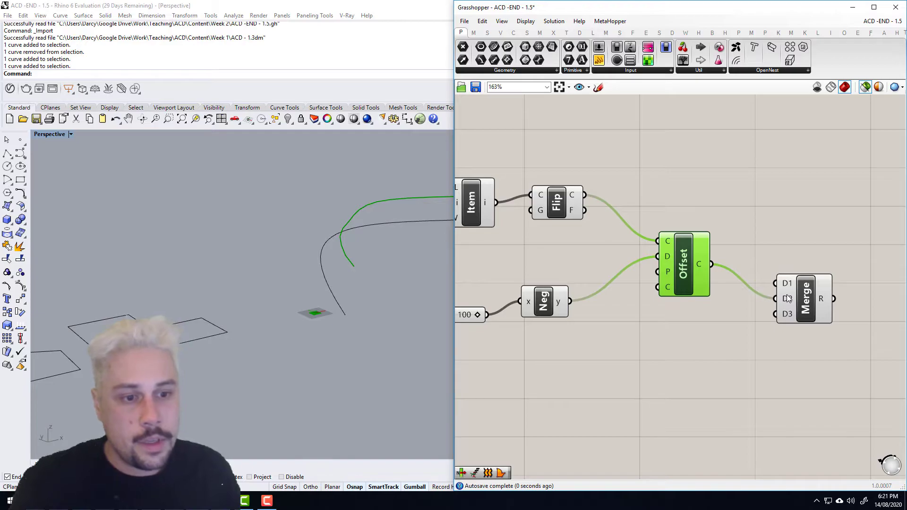
right_click(788, 299)
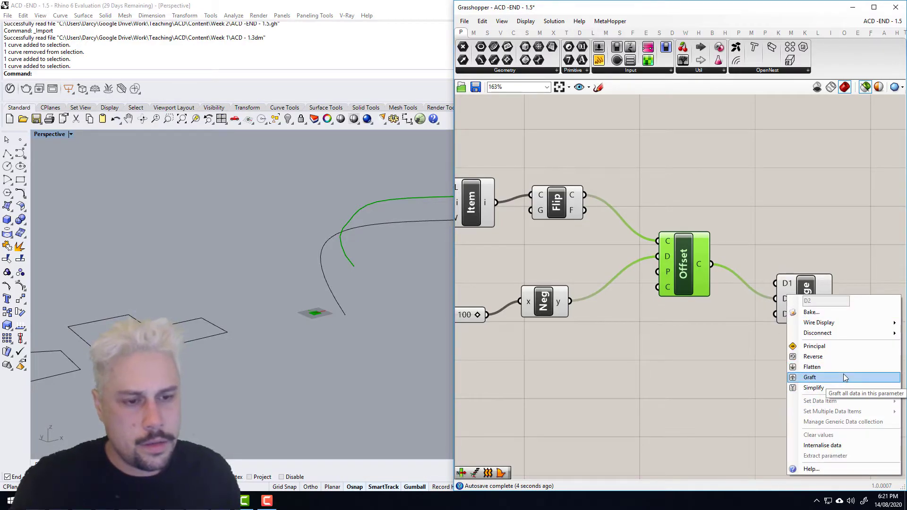
click(839, 388)
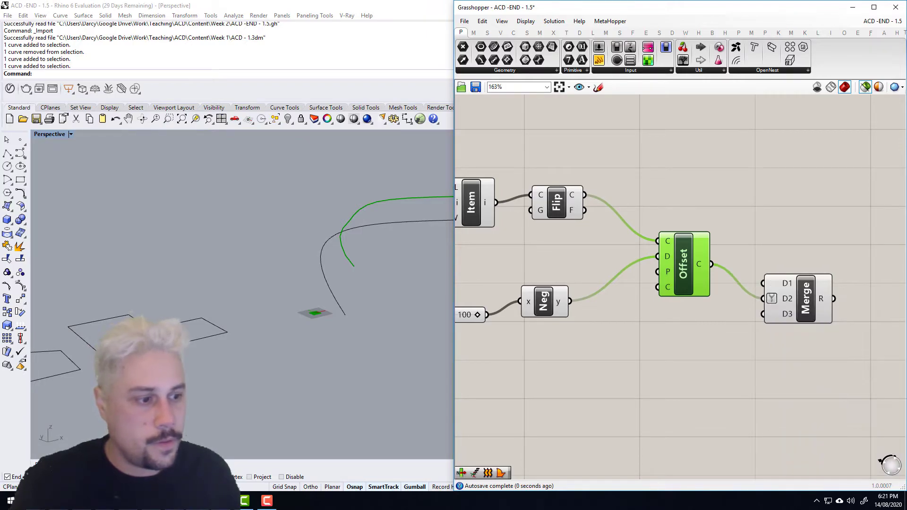
scroll(659, 219, down, 3)
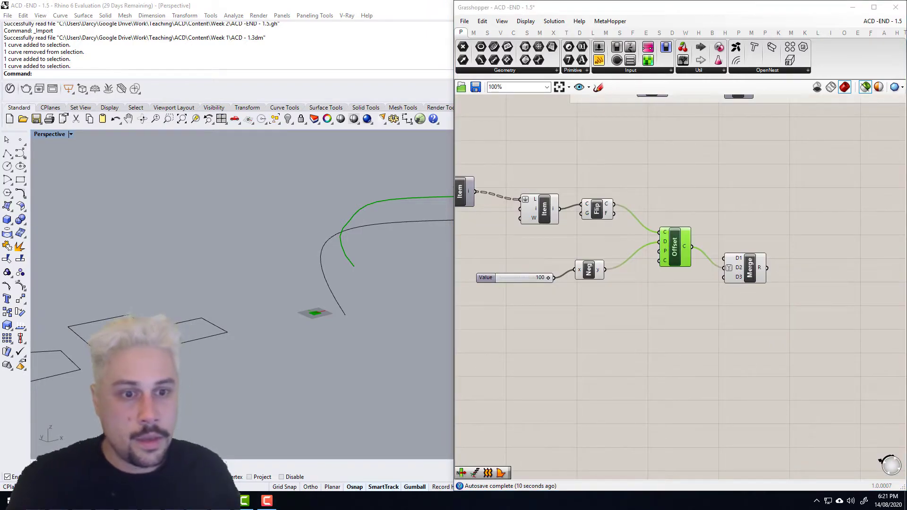
- Feed the first List Item's curves into Flip Curve's C input and the flattened List Item's curve into its G input
right_drag(540, 133, 571, 151)
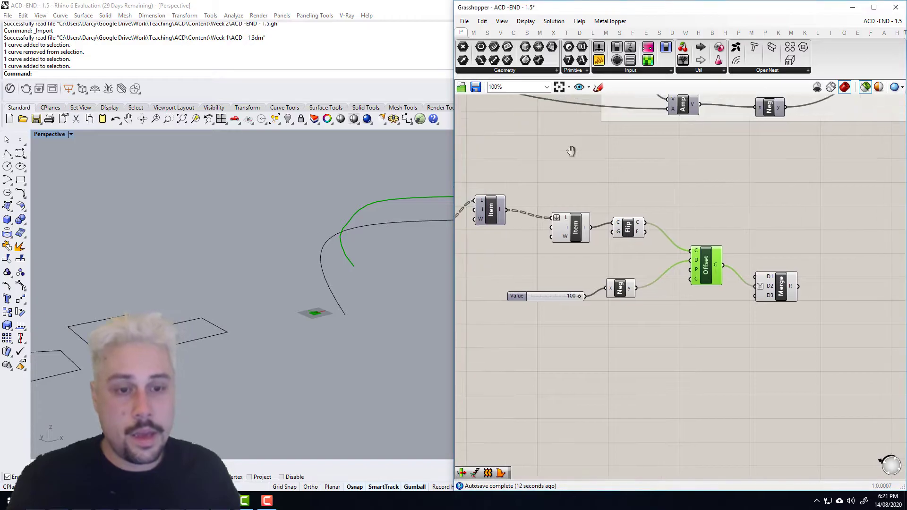
scroll(671, 223, up, 2)
drag(577, 230, 593, 219)
right_drag(638, 212, 709, 229)
drag(550, 226, 675, 251)
drag(609, 260, 588, 279)
drag(693, 241, 677, 256)
right_drag(721, 268, 651, 271)
- Add an End Points component for the flipped curves and feed its S output into a new Point parameter
double_click(642, 203)
text(end)
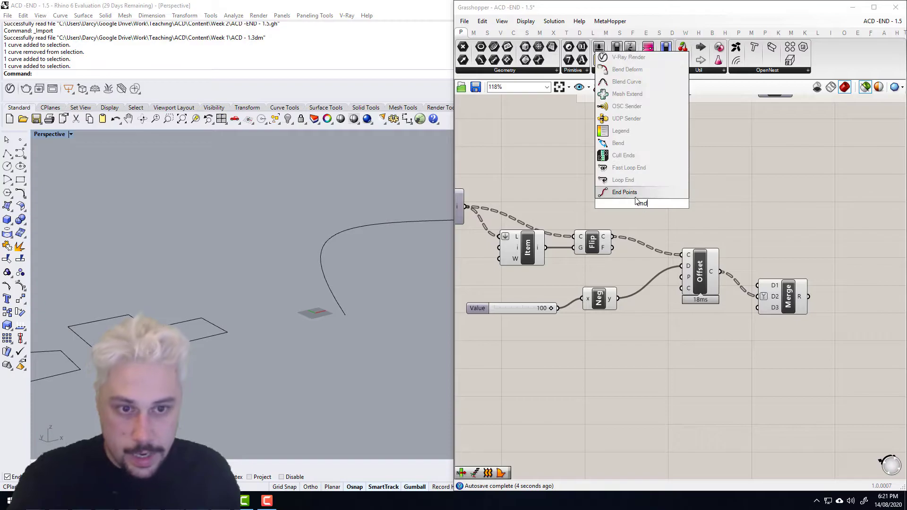
key(Return)
drag(614, 237, 624, 204)
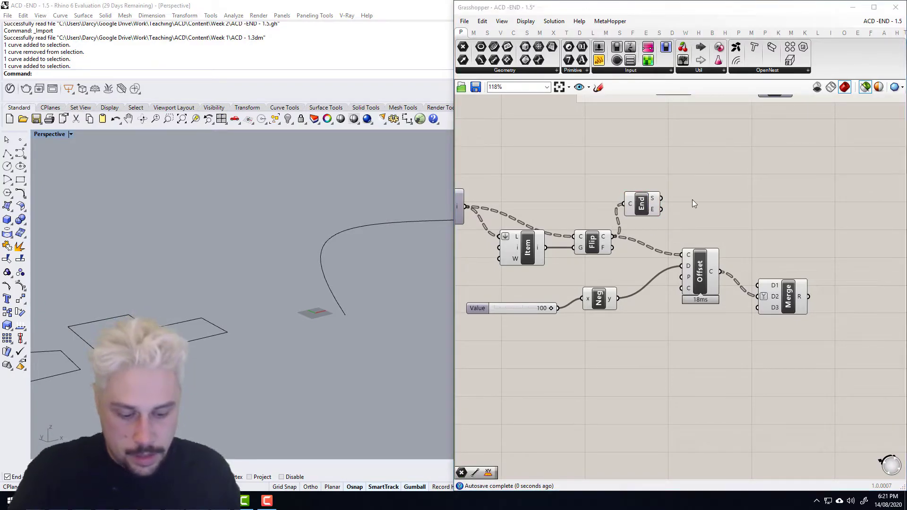
double_click(693, 200)
text(poi)
click(670, 53)
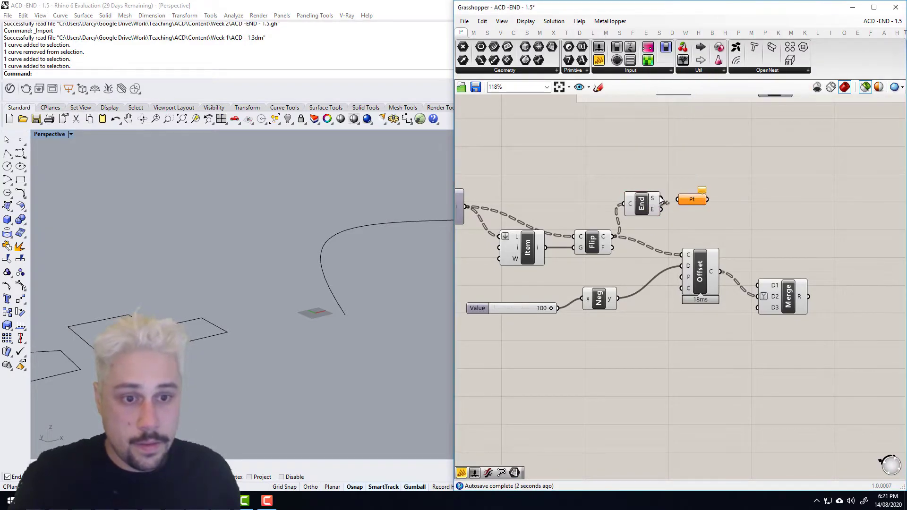
right_drag(436, 218, 371, 218)
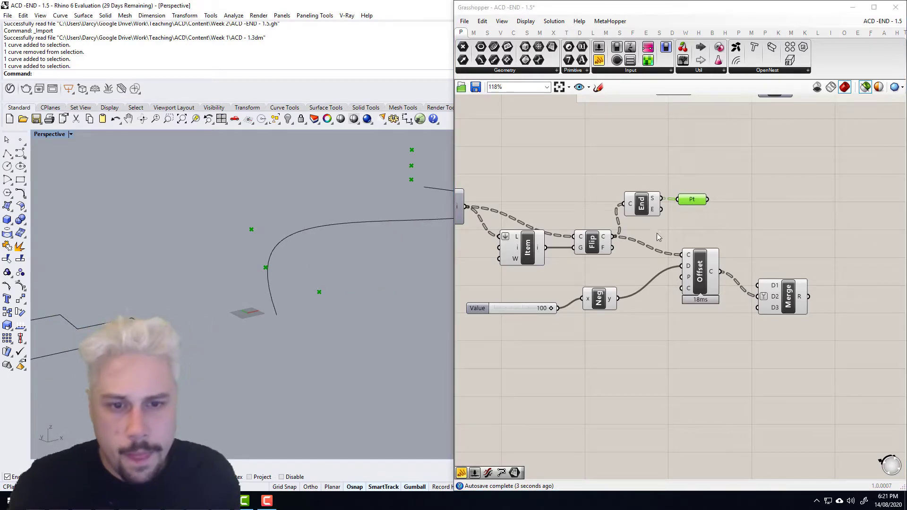
- Rewire End Points' C input to the flattened List Item and then to the first List Item to compare their start points
right_drag(659, 225, 708, 246)
drag(597, 268, 667, 228)
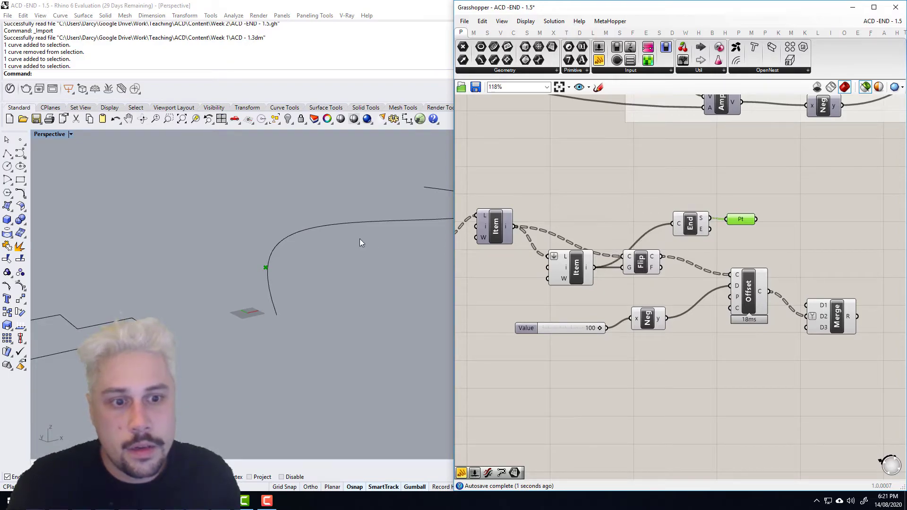
drag(515, 227, 668, 230)
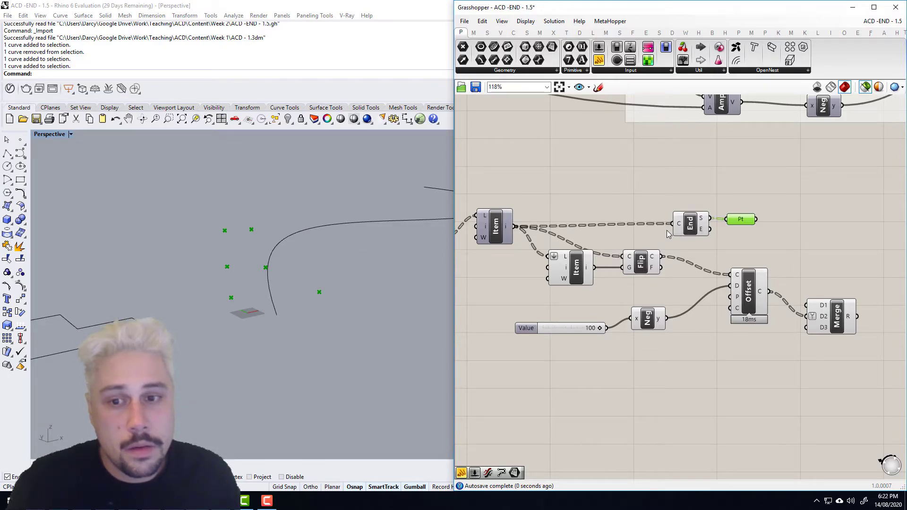
- Feed the first List Item's curves directly into Offset's C and Merge's D1 inputs, and simplify D1
drag(495, 231, 501, 223)
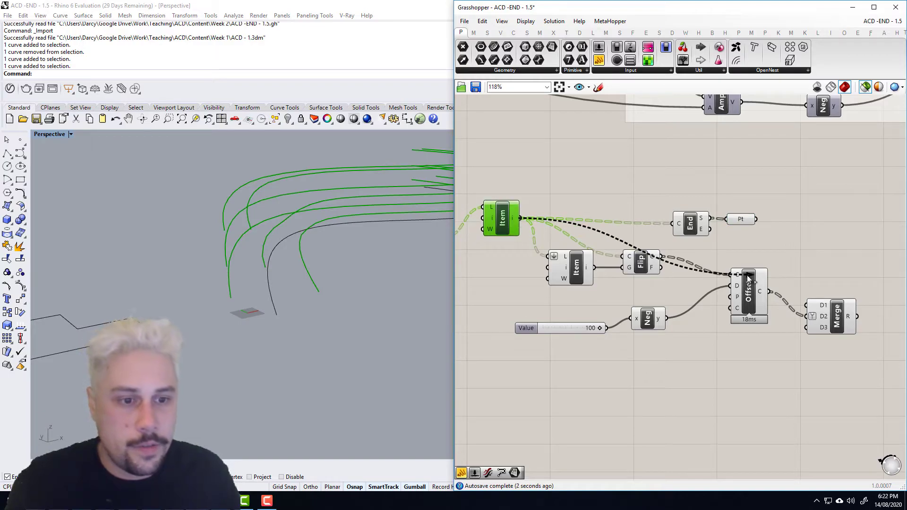
click(836, 329)
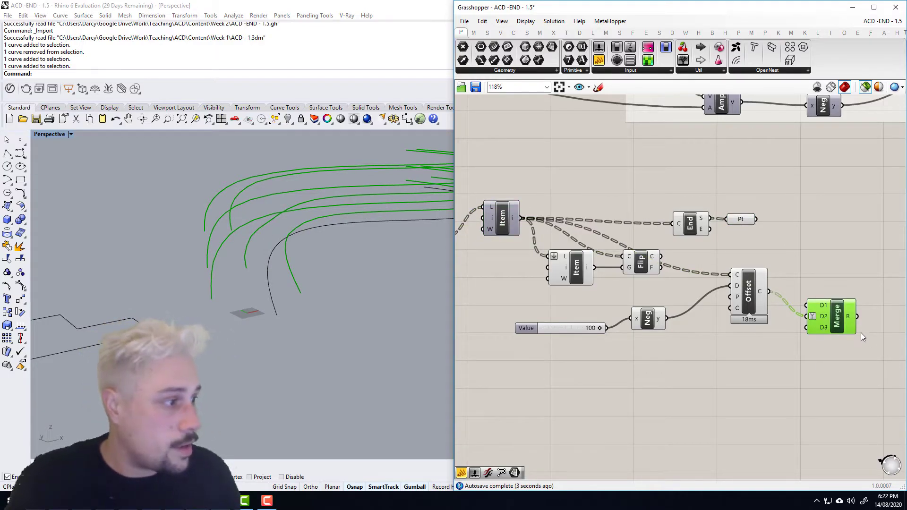
drag(528, 224, 806, 305)
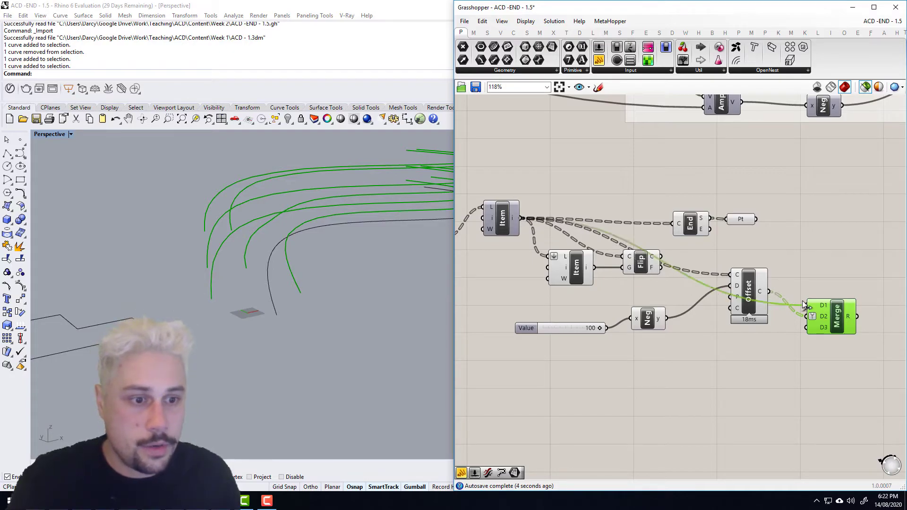
right_drag(789, 375, 680, 375)
right_drag(344, 287, 303, 258)
mouse_move(744, 312)
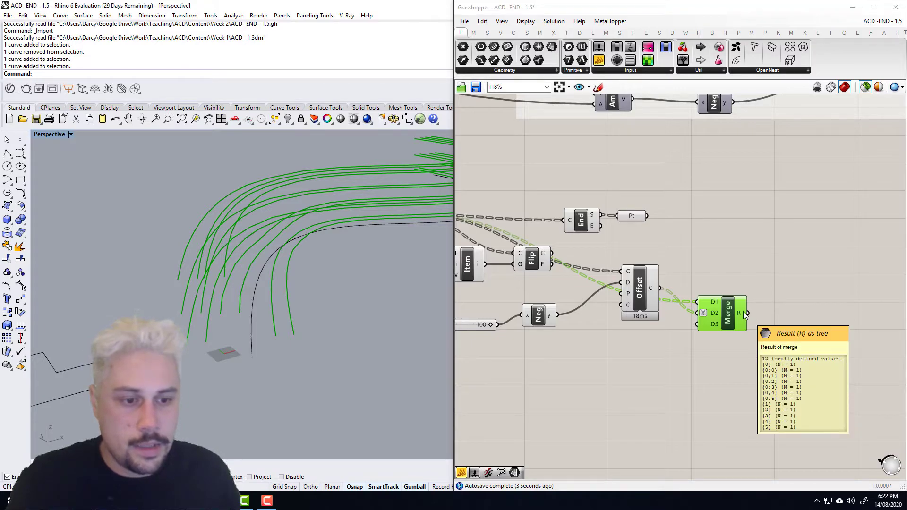
right_click(712, 303)
click(750, 395)
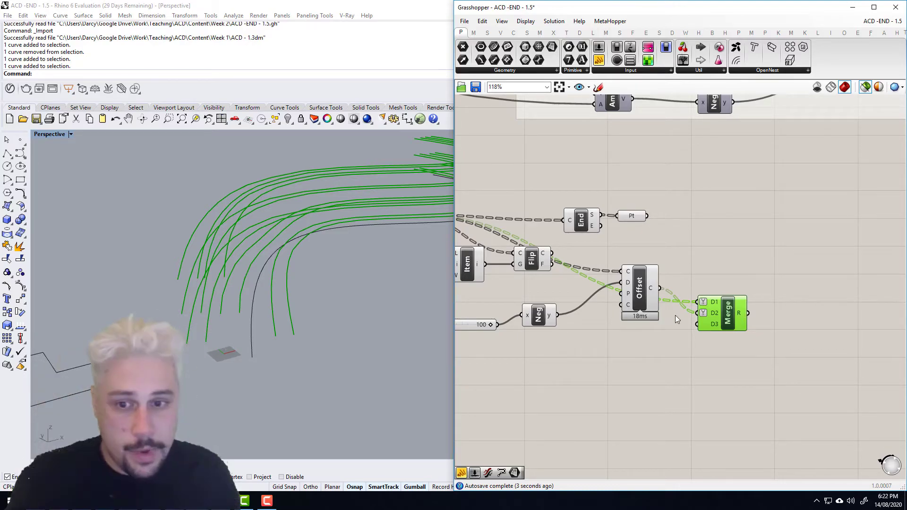
- Add an Extend Curve component after Merge and connect the merged curves to its C input
right_drag(787, 343, 721, 335)
double_click(722, 336)
text(extend)
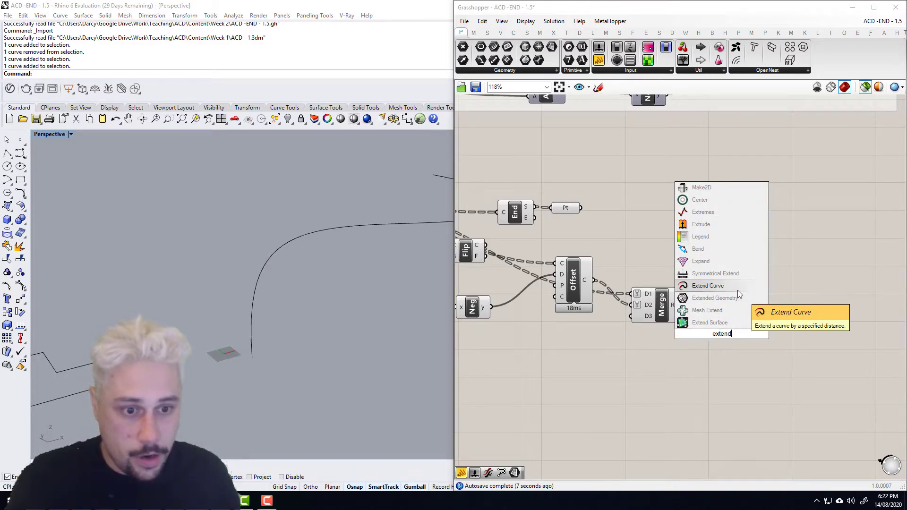
click(709, 286)
drag(683, 306, 704, 318)
- Connect a new number slider set to 40 to Extend Curve's L0 and L1 inputs and preview the extended curves
double_click(651, 361)
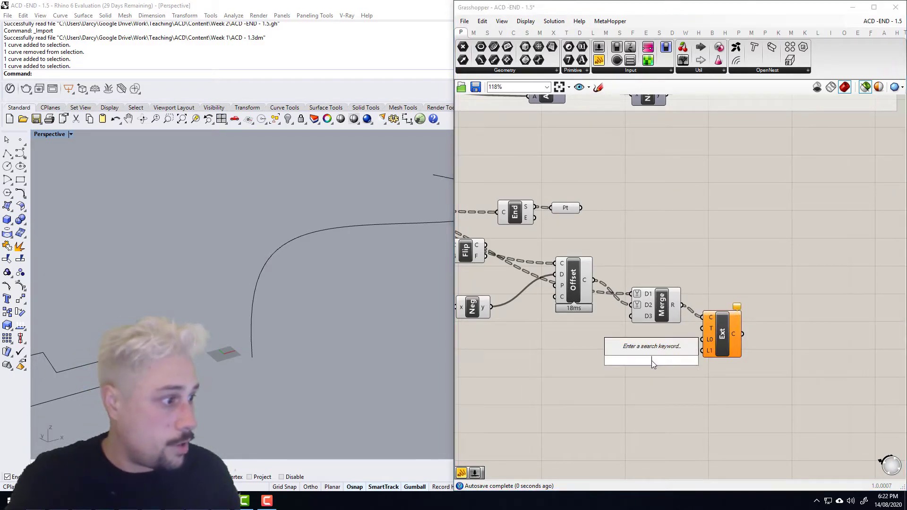
text(40)
key(Return)
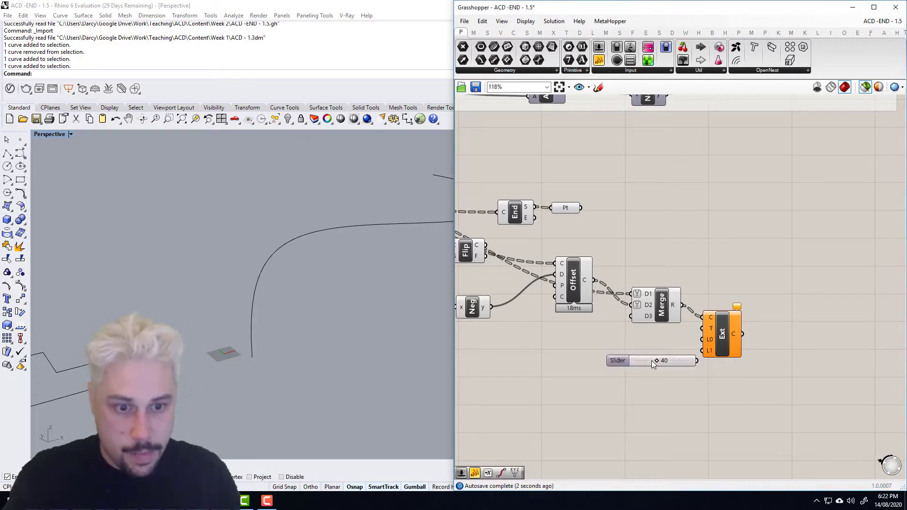
drag(665, 361, 654, 360)
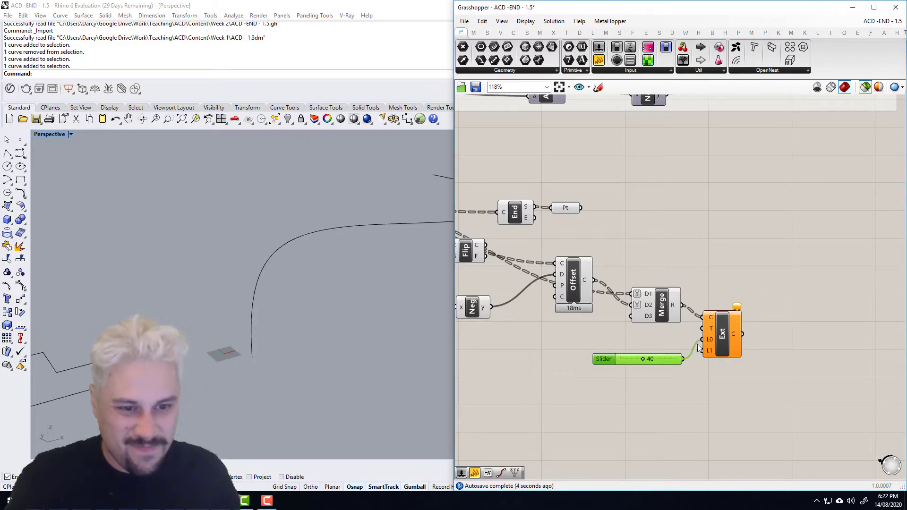
click(714, 344)
right_drag(285, 294, 332, 269)
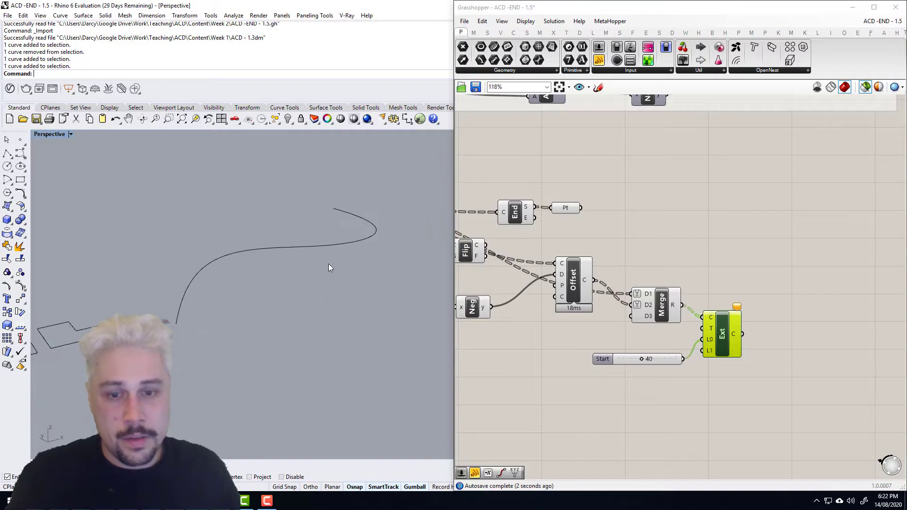
drag(685, 360, 704, 350)
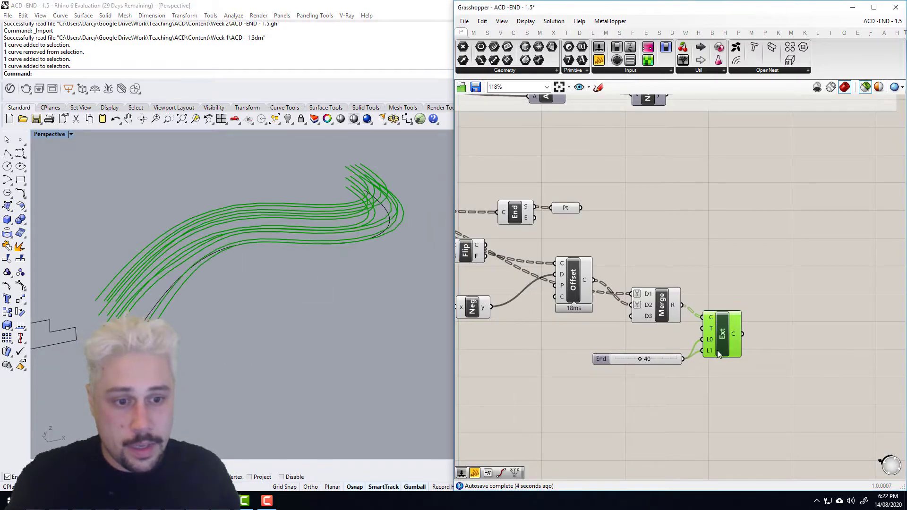
click(662, 309)
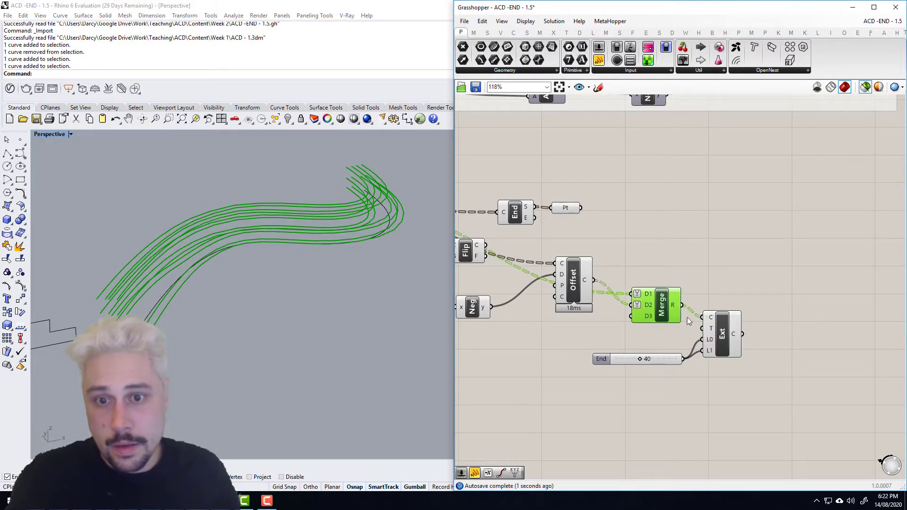
click(726, 337)
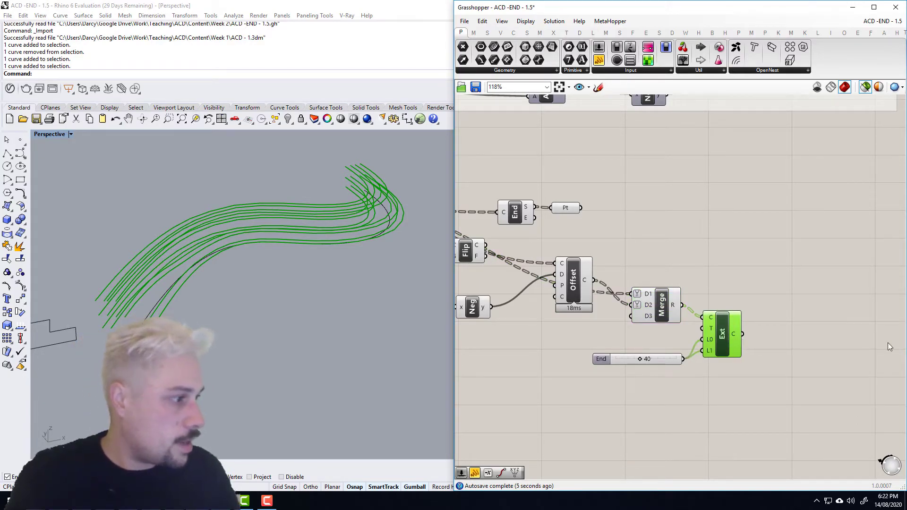
- Add a Loft component after Extend Curve, feed it the extended curves and preview the lofted surfaces
double_click(730, 347)
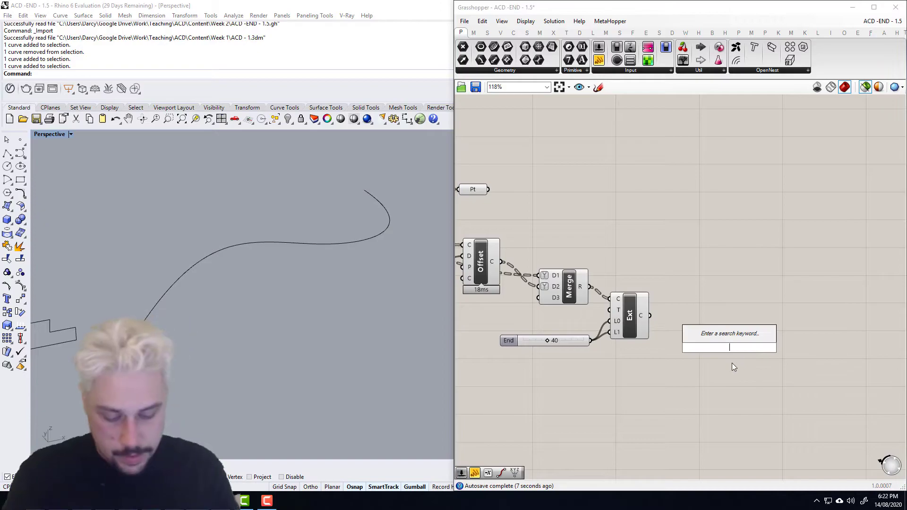
text(loft)
key(Return)
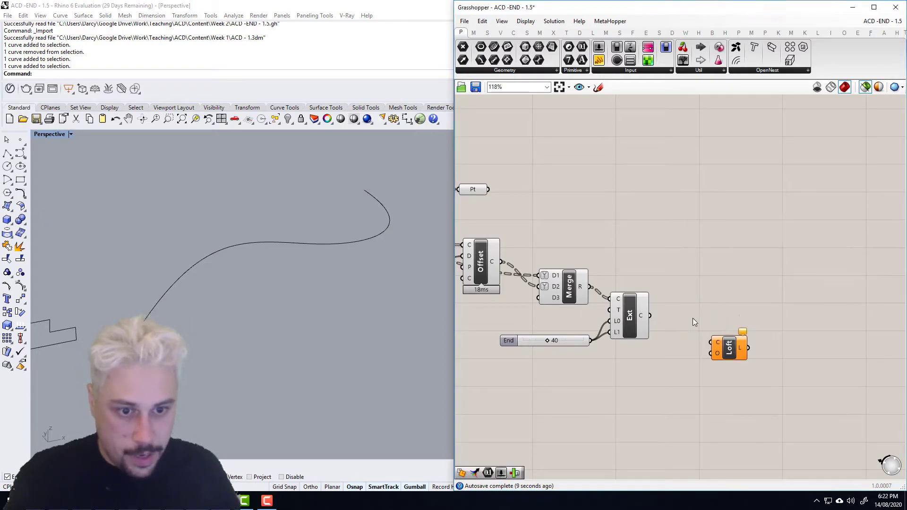
drag(711, 346, 712, 344)
click(729, 348)
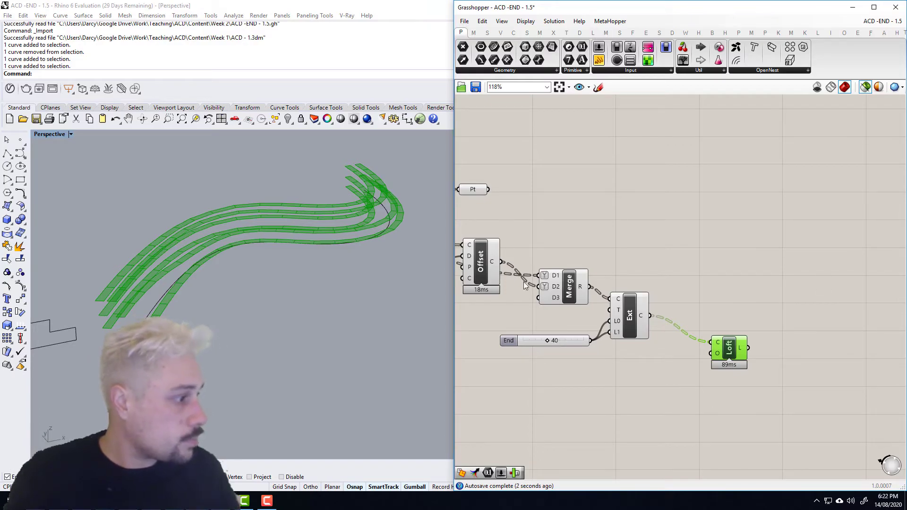
- Duplicate the upper group's Division, Unit Z, Amplitude, Move, Negative and Extrude components below the new Loft
scroll(644, 279, down, 3)
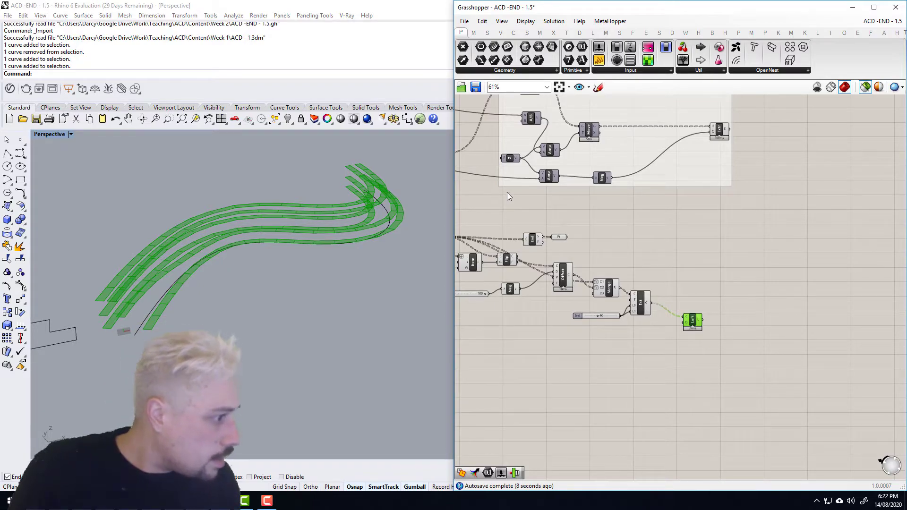
drag(506, 189, 745, 125)
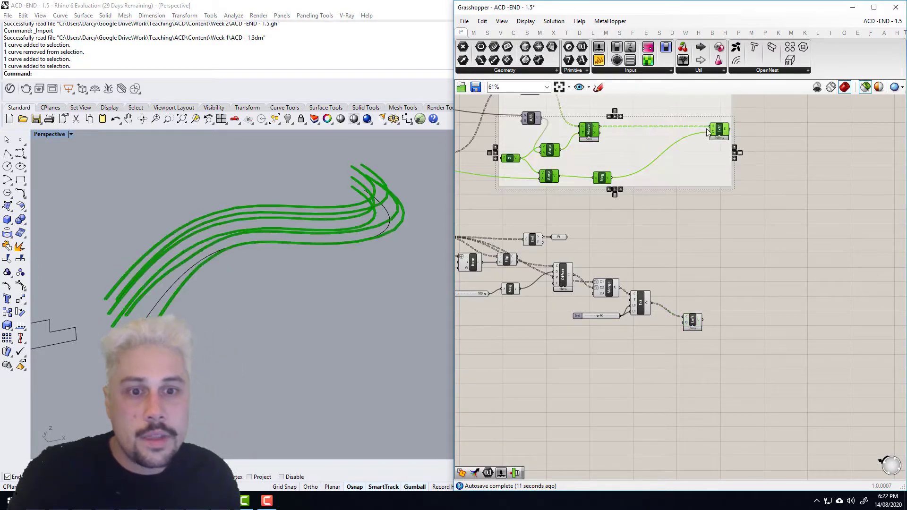
scroll(557, 130, down, 1)
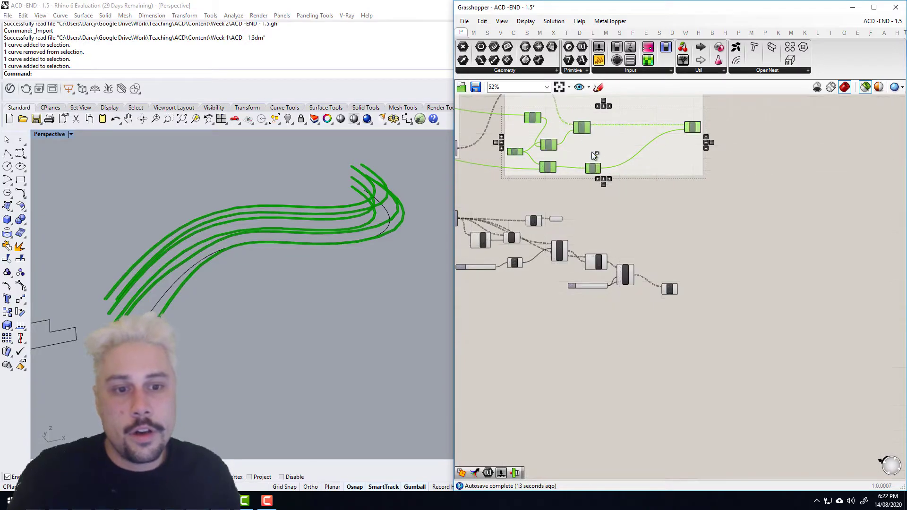
alt+drag(664, 312, 651, 326)
scroll(661, 281, down, 4)
scroll(666, 275, up, 5)
click(673, 271)
right_drag(668, 279, 722, 284)
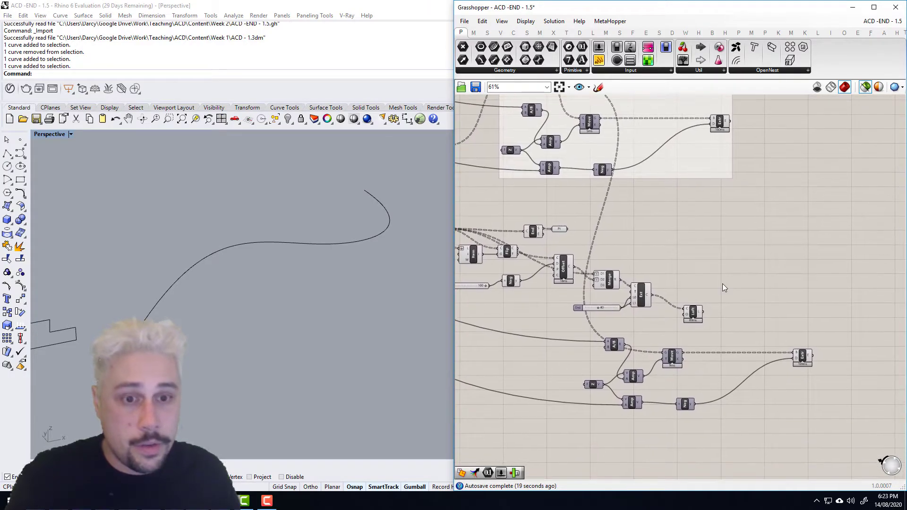
- Disable the duplicated Extrude component at the end of the copied chain
right_click(798, 359)
click(825, 392)
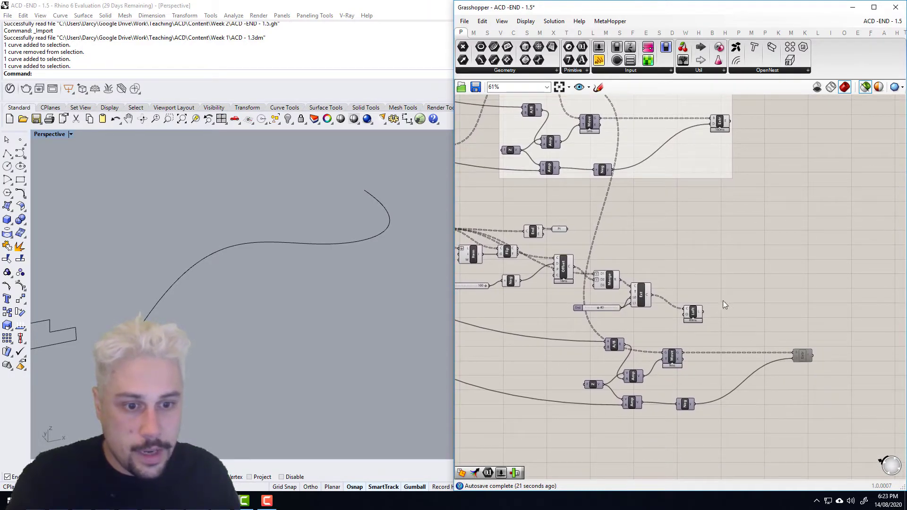
right_drag(701, 312, 715, 339)
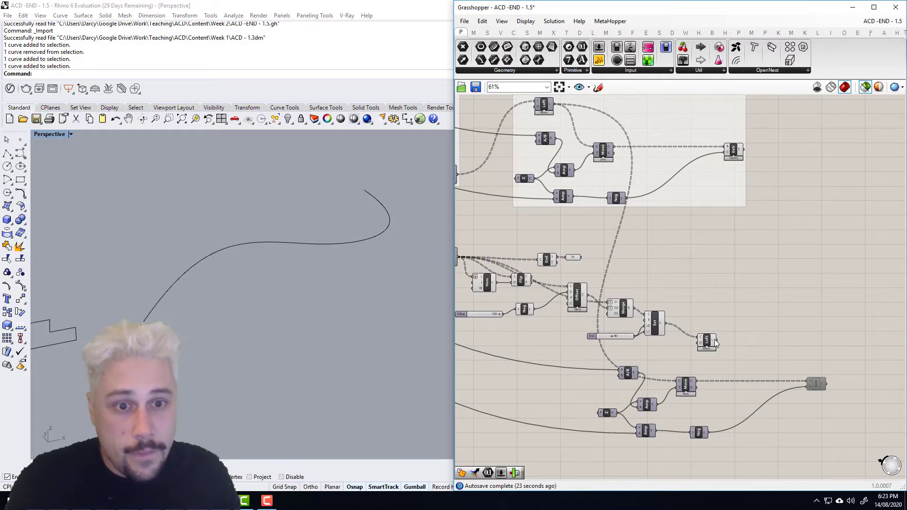
- Feed the new Loft's output into the duplicated Move's geometry input and reposition the copied Division component, previewing the lofted surfaces
drag(717, 336, 742, 385)
drag(627, 373, 603, 376)
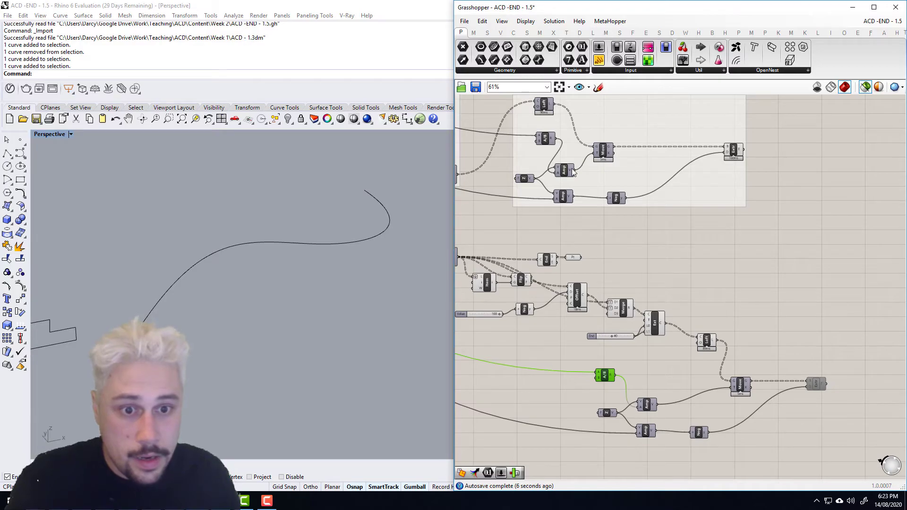
right_drag(661, 237, 648, 196)
click(726, 347)
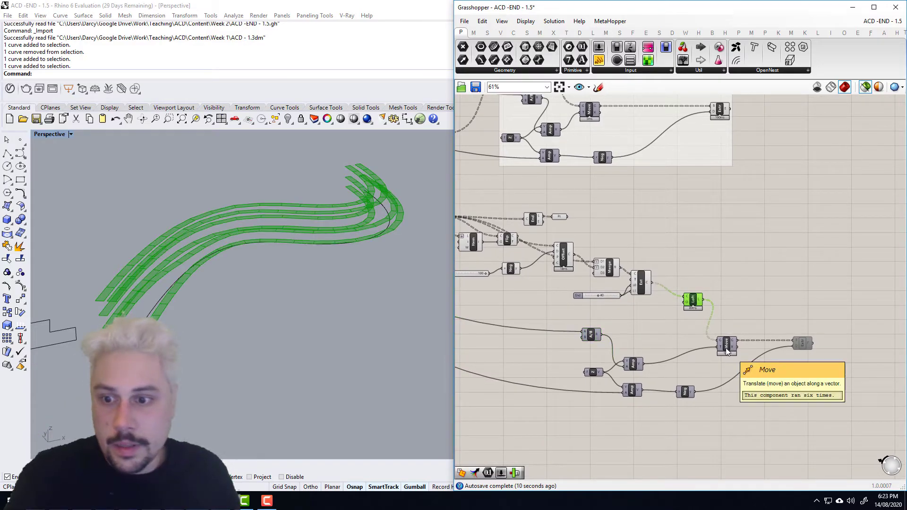
- Enable the duplicated Extrude component and preview its solids alongside the carcass rail Extrude
right_click(804, 345)
click(823, 372)
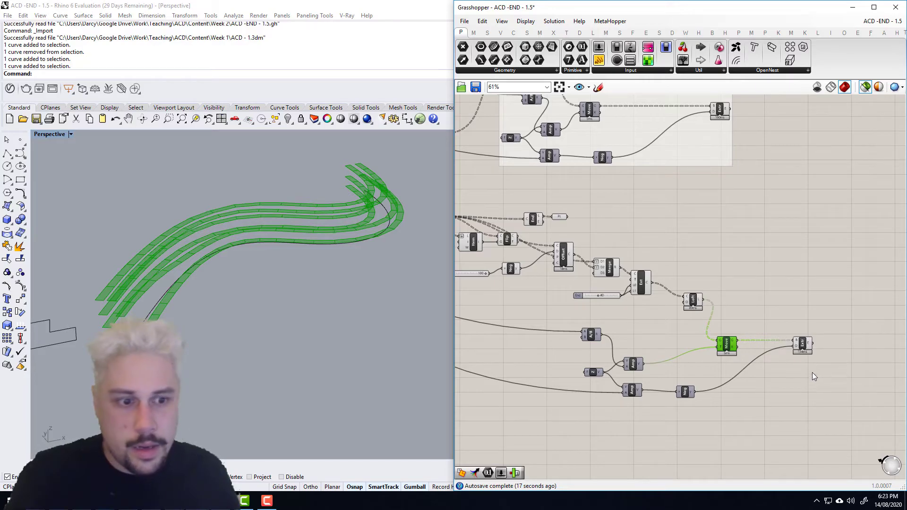
click(803, 348)
scroll(228, 290, up, 5)
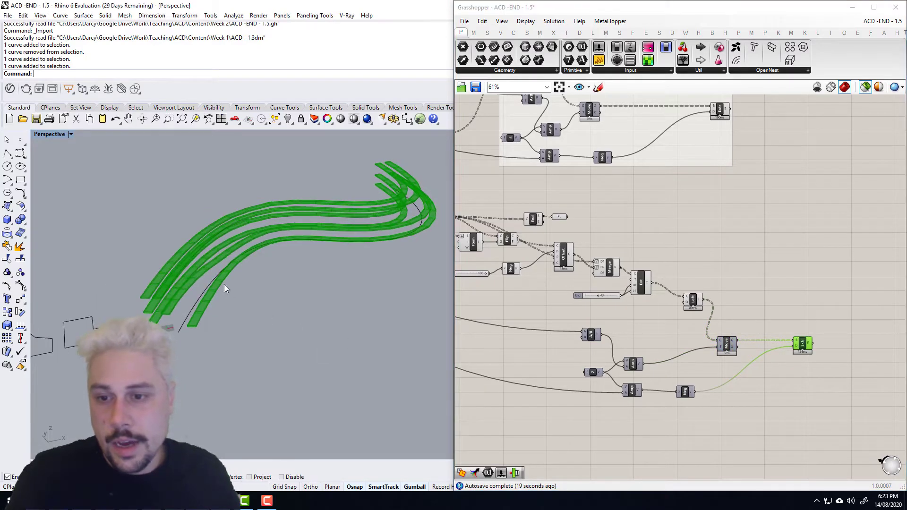
click(721, 110)
shift+click(804, 345)
right_drag(240, 317, 243, 253)
scroll(156, 325, up, 3)
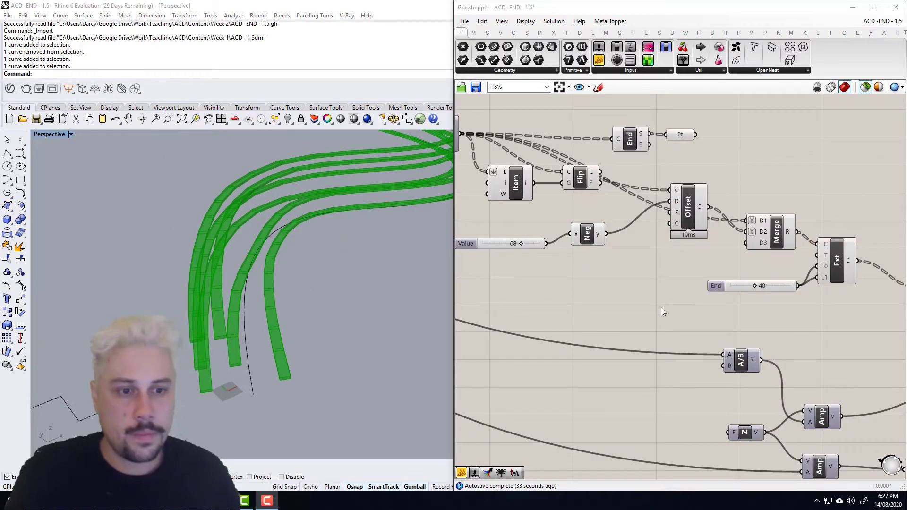
- Set the number slider feeding Negative and the Offset distance to 96
right_drag(659, 308, 651, 267)
scroll(651, 267, down, 4)
right_drag(744, 299, 688, 302)
right_drag(258, 291, 260, 289)
right_drag(538, 255, 548, 258)
scroll(549, 258, up, 7)
drag(572, 245, 597, 258)
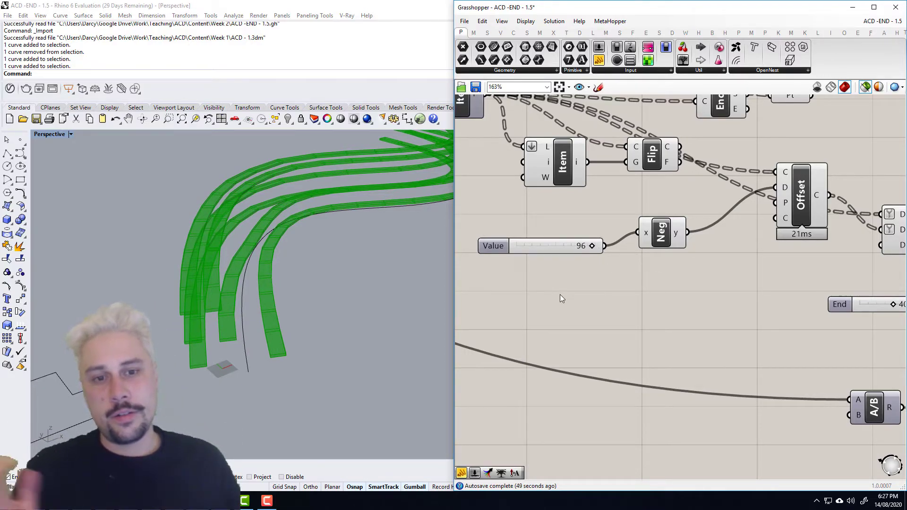
scroll(696, 208, down, 5)
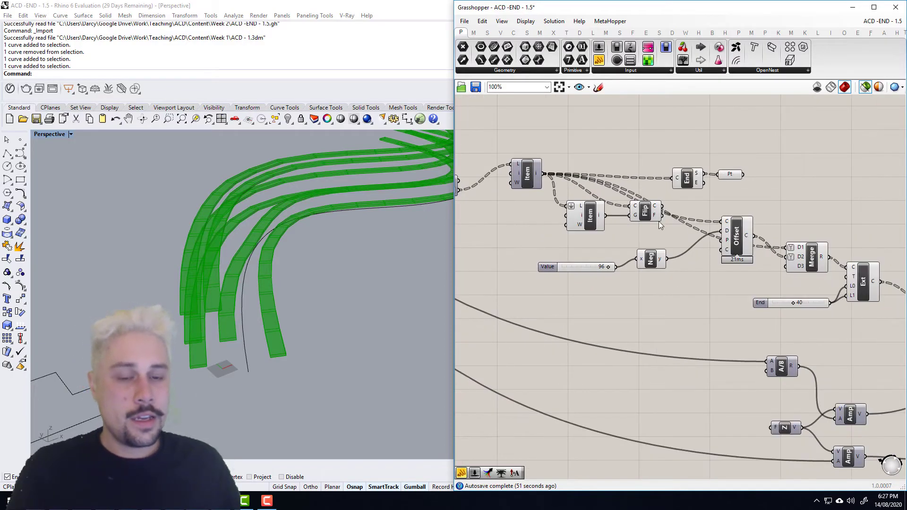
- Rearrange Item, Flip and Offset, and feed Flip's curve output into Offset's curve input and Merge's D1 instead of the item list
mouse_move(600, 217)
mouse_down()
mouse_move(584, 222)
mouse_move(635, 217)
mouse_move(612, 230)
mouse_up()
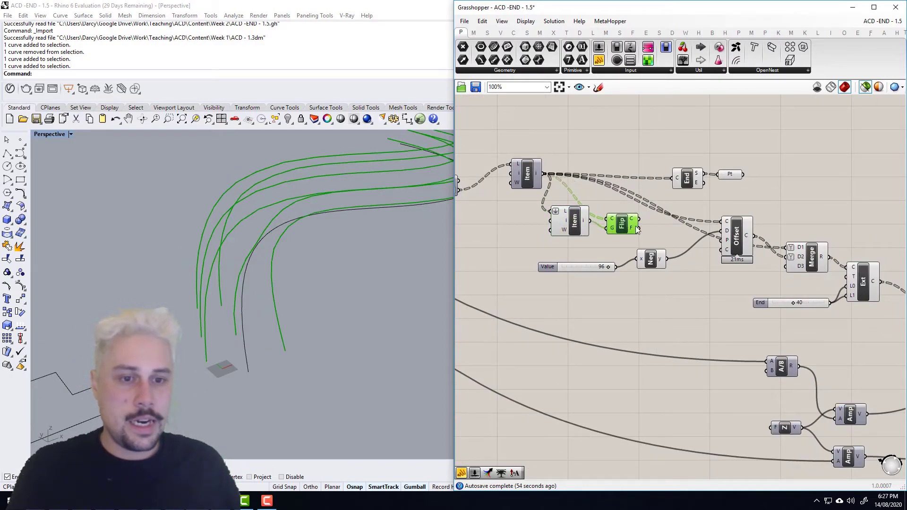
right_drag(664, 218, 660, 222)
drag(725, 240, 712, 233)
right_drag(715, 248, 696, 248)
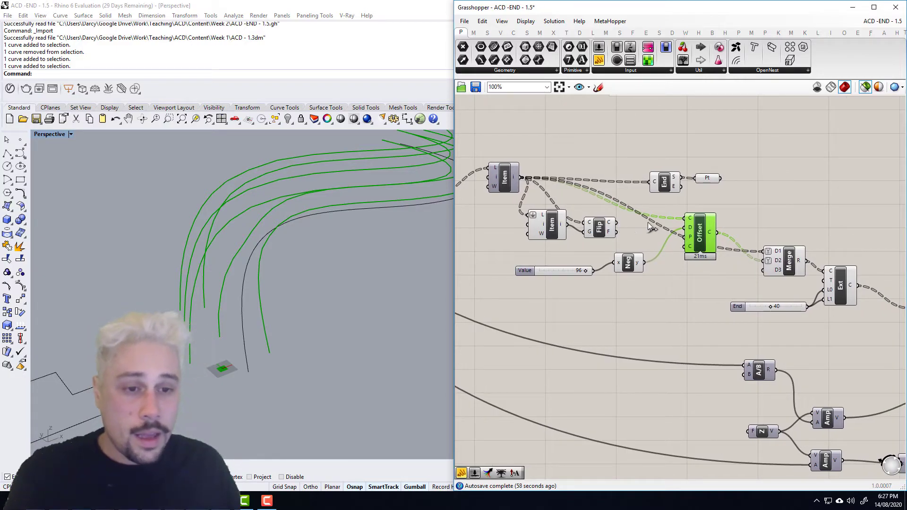
drag(679, 215, 681, 217)
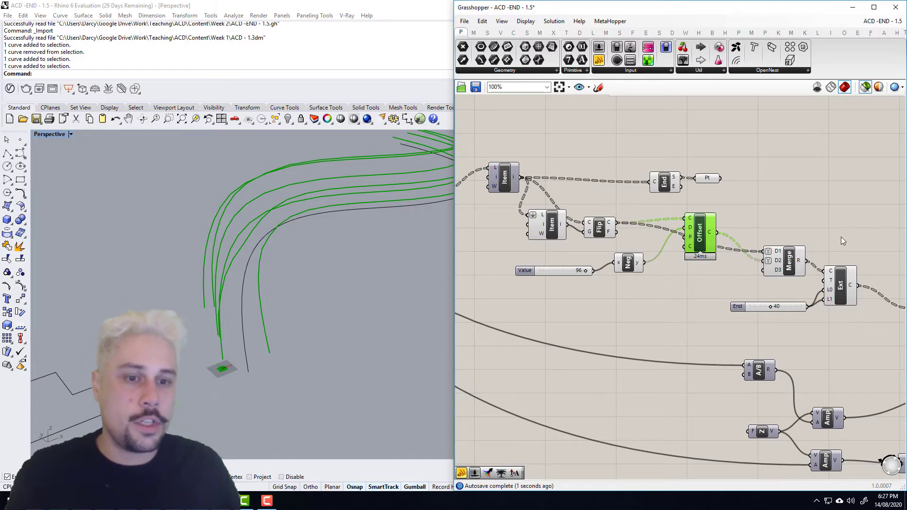
- Preview the final Extrude and set the offset distance slider to 52
right_drag(796, 229, 661, 189)
scroll(662, 190, down, 1)
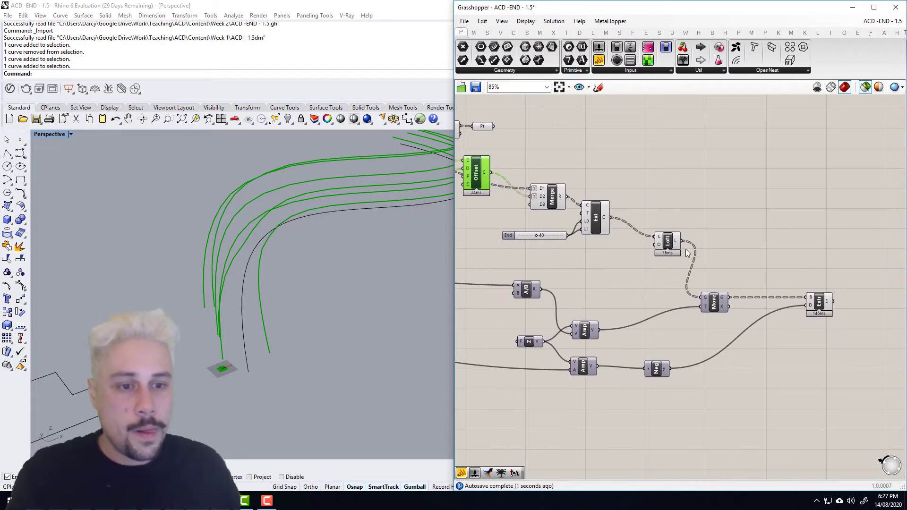
click(822, 309)
right_drag(597, 283, 738, 292)
right_drag(563, 283, 671, 290)
scroll(671, 231, up, 4)
drag(673, 224, 631, 221)
right_drag(440, 246, 225, 223)
drag(633, 225, 638, 223)
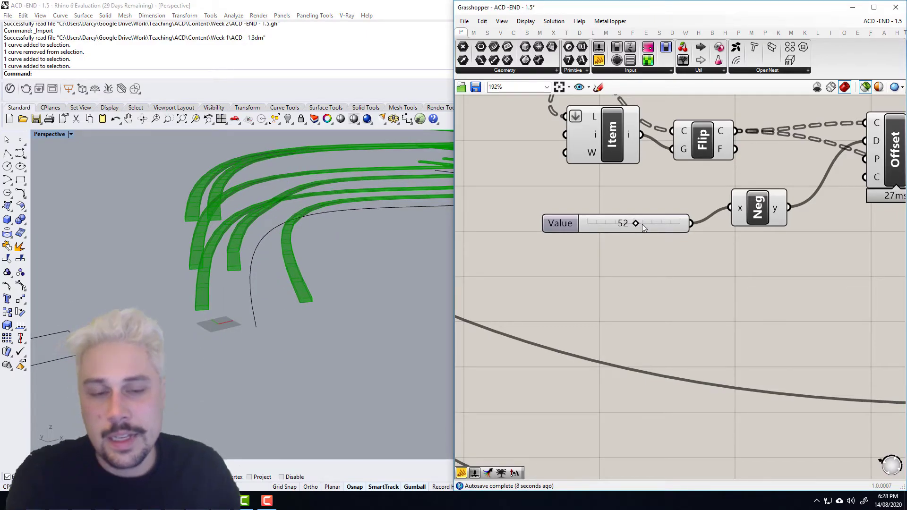
- Preview the carcass frame Extrude together with the new rail extrusions and examine where they intersect
scroll(633, 230, down, 8)
right_drag(703, 220, 681, 245)
scroll(709, 171, down, 3)
right_drag(712, 156, 697, 256)
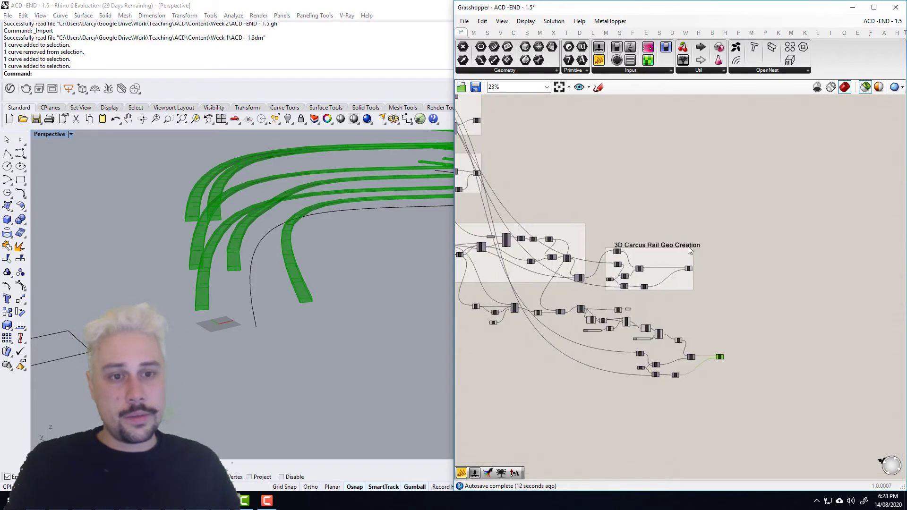
right_drag(502, 172, 632, 202)
scroll(632, 201, up, 3)
click(588, 207)
right_drag(324, 227, 146, 288)
scroll(145, 290, up, 5)
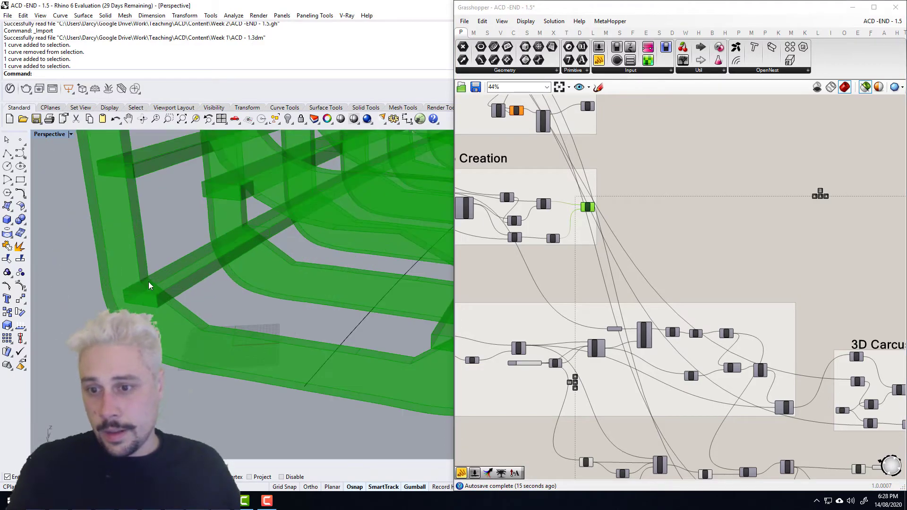
scroll(202, 267, down, 5)
shift+right_drag(205, 253, 212, 283)
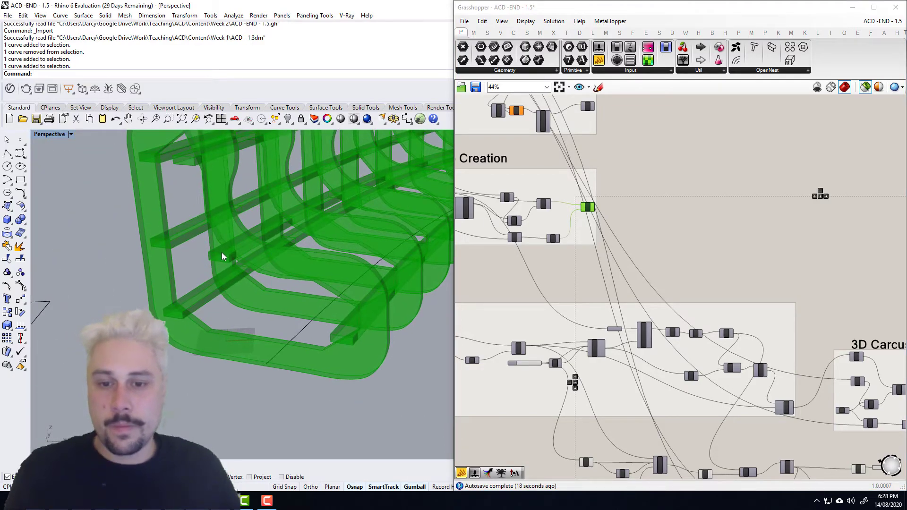
right_drag(234, 239, 205, 278)
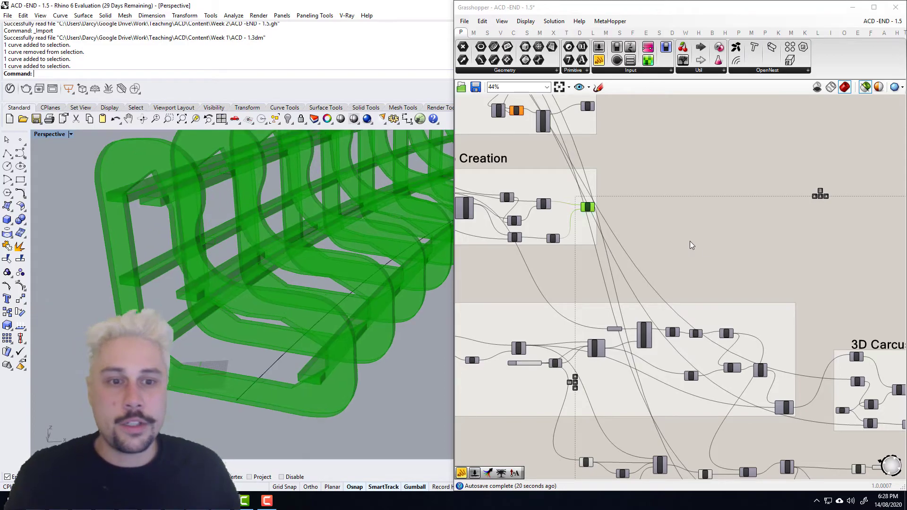
- Add a Solid Difference component to the canvas beyond the duplicated Extrude
scroll(637, 207, down, 4)
right_drag(851, 359, 745, 363)
scroll(797, 365, up, 2)
click(804, 367)
double_click(804, 368)
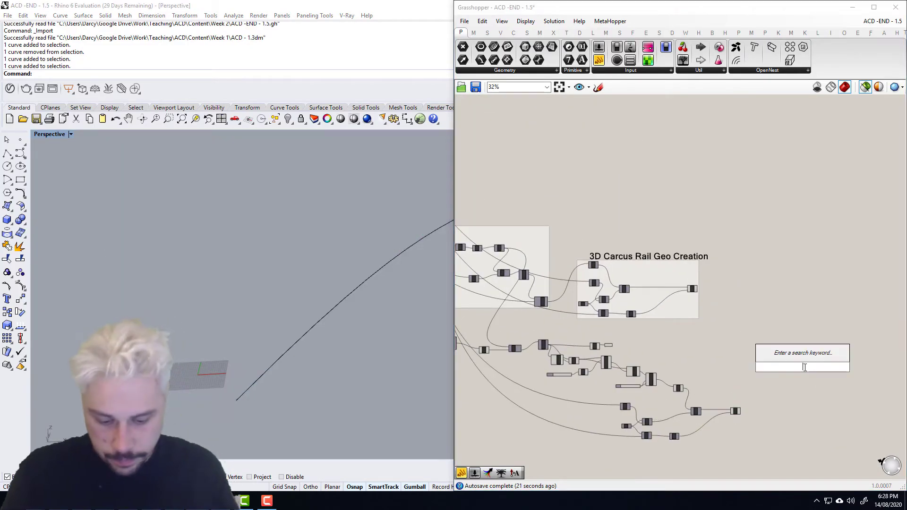
text(solid diff)
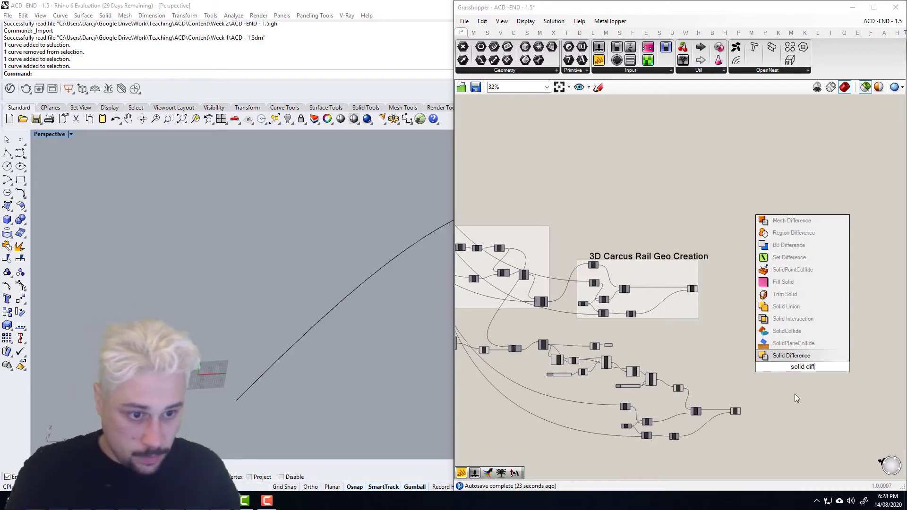
key(Return)
- Connect the duplicated Extrude's output to Solid Difference's B input and flatten that input
scroll(746, 413, up, 4)
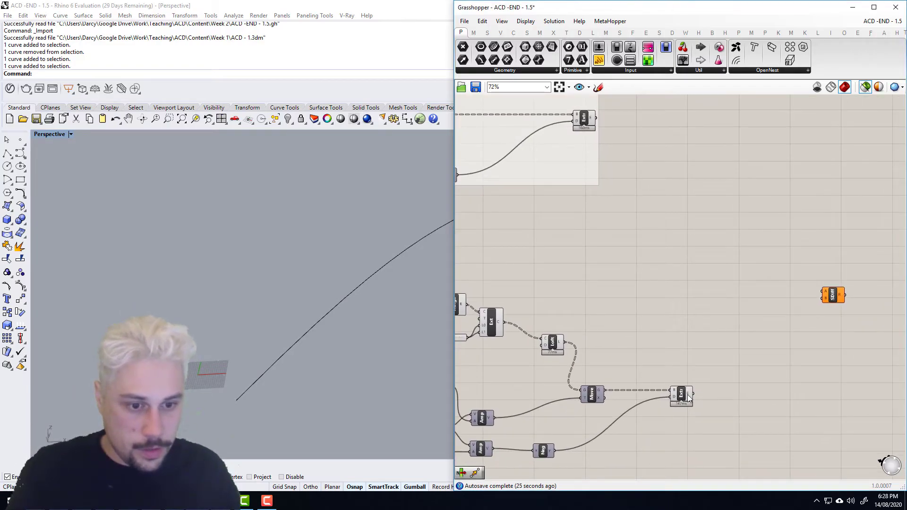
drag(692, 393, 825, 302)
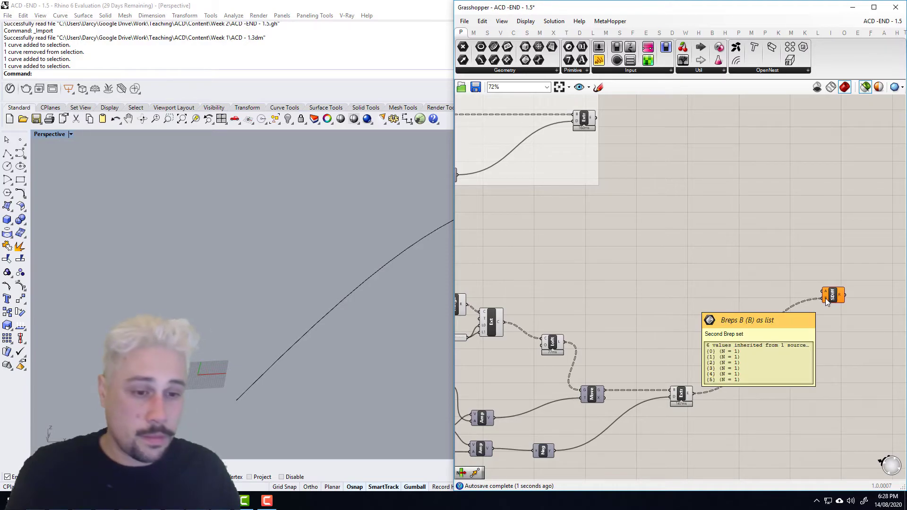
right_click(826, 299)
click(844, 374)
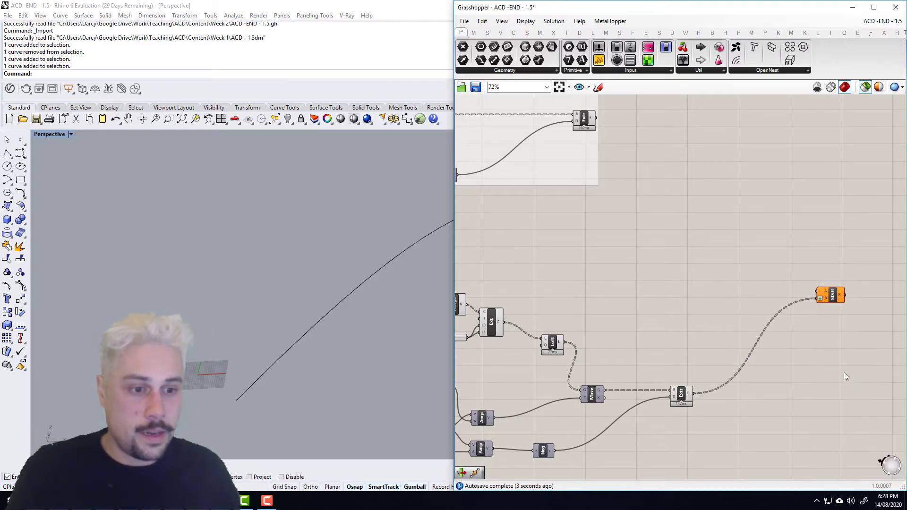
- Connect the carcass frame Extrude's output to Solid Difference's A input
scroll(844, 373, down, 4)
right_drag(565, 186, 723, 281)
scroll(581, 206, up, 6)
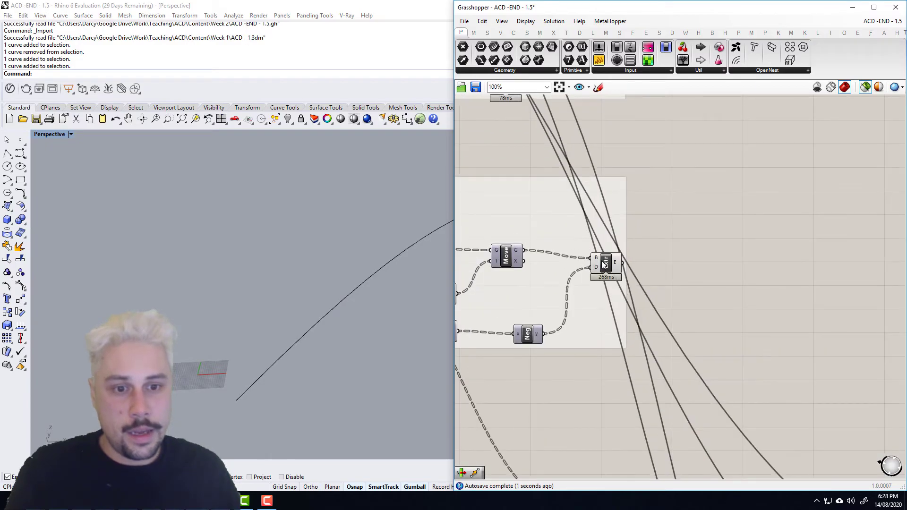
click(614, 264)
scroll(625, 268, down, 6)
scroll(778, 321, up, 8)
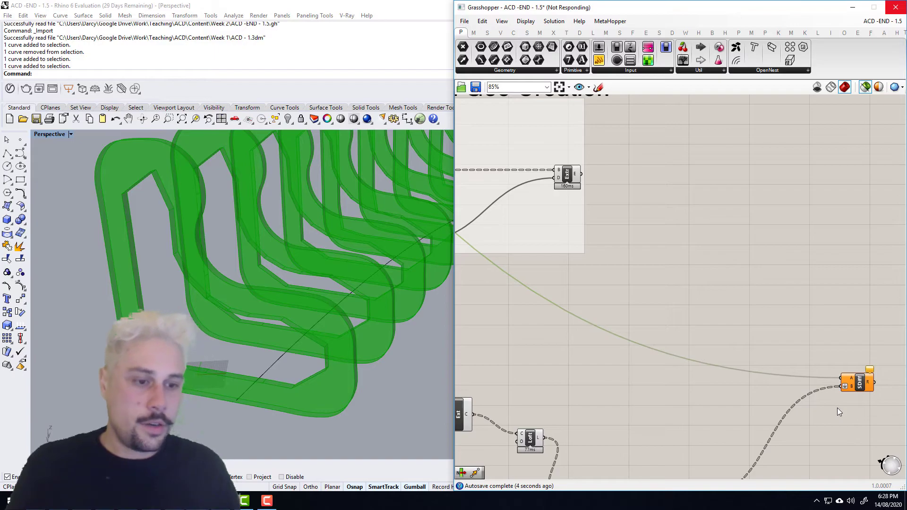
- Preview the Solid Difference result, with and without the carcass rail Extrude, and examine the notches cut into the frames
scroll(837, 407, down, 2)
scroll(862, 395, up, 4)
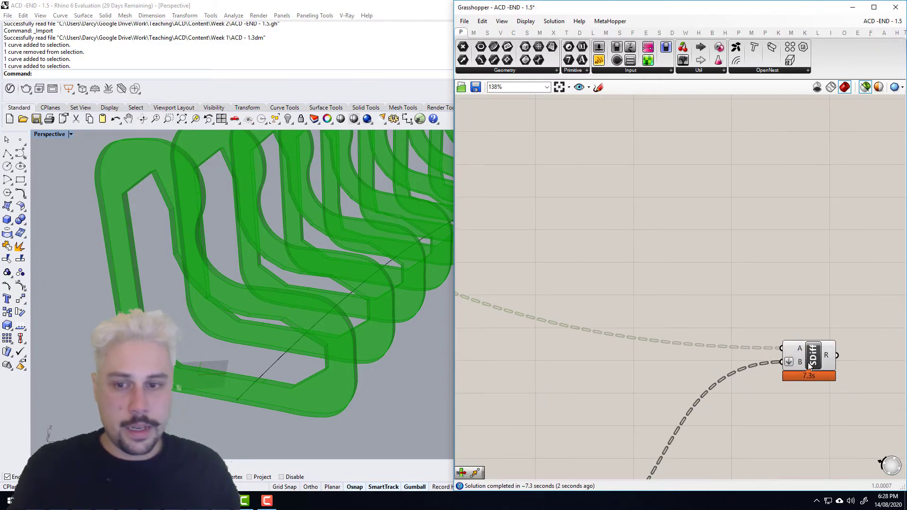
right_drag(270, 272, 225, 346)
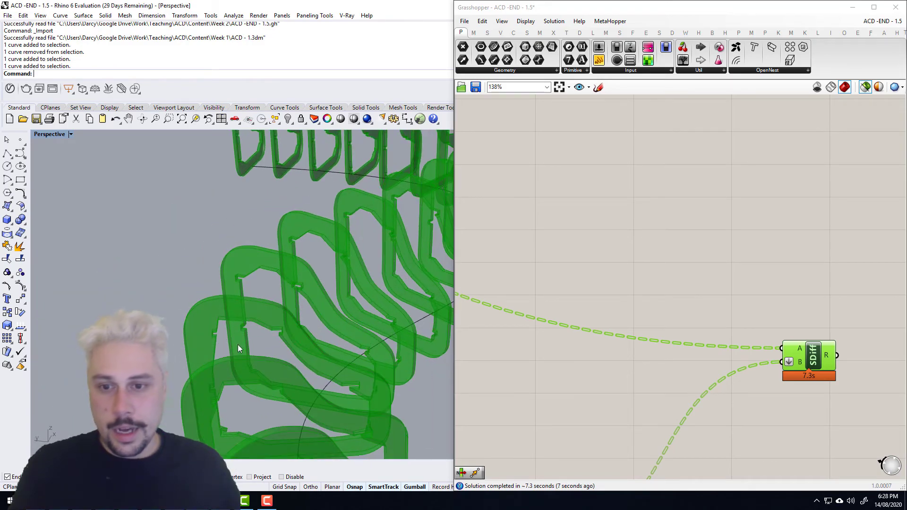
right_drag(519, 265, 666, 314)
scroll(615, 245, up, 3)
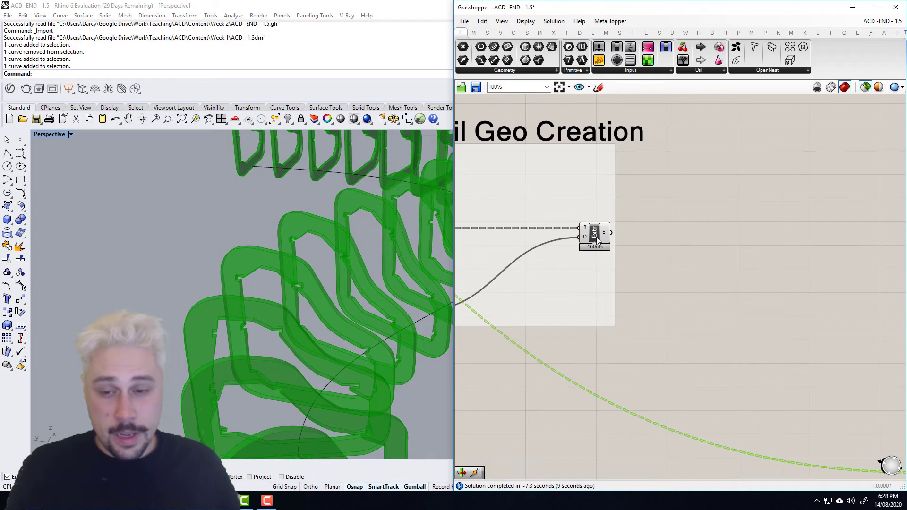
shift+click(594, 236)
scroll(265, 326, up, 5)
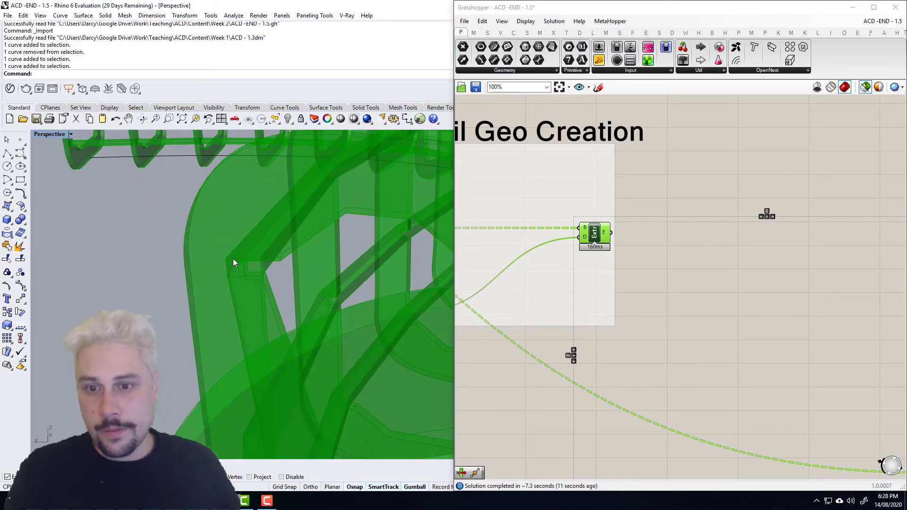
right_drag(215, 282, 203, 302)
ctrl+click(595, 233)
scroll(284, 294, down, 10)
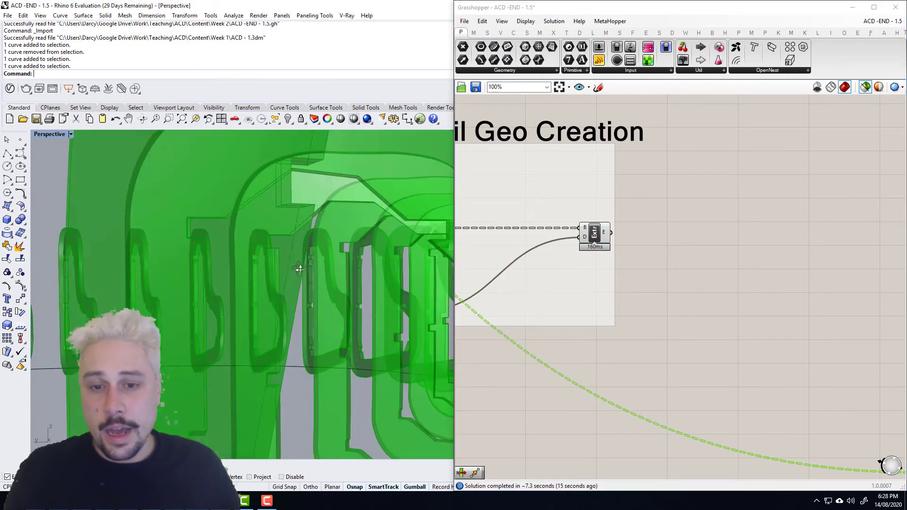
right_drag(272, 295, 279, 329)
scroll(648, 338, down, 3)
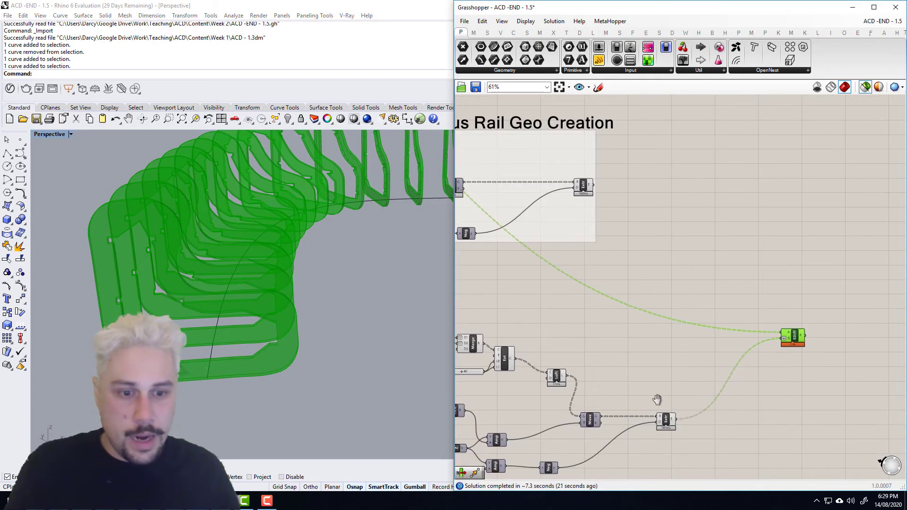
- Preview the Solid Difference result together with the duplicated Extrude and examine how the cutting solids pass through the frames
scroll(653, 407, up, 2)
scroll(192, 353, up, 6)
right_drag(192, 353, 259, 346)
scroll(218, 344, down, 3)
scroll(319, 324, down, 4)
right_drag(353, 263, 252, 187)
scroll(260, 314, up, 10)
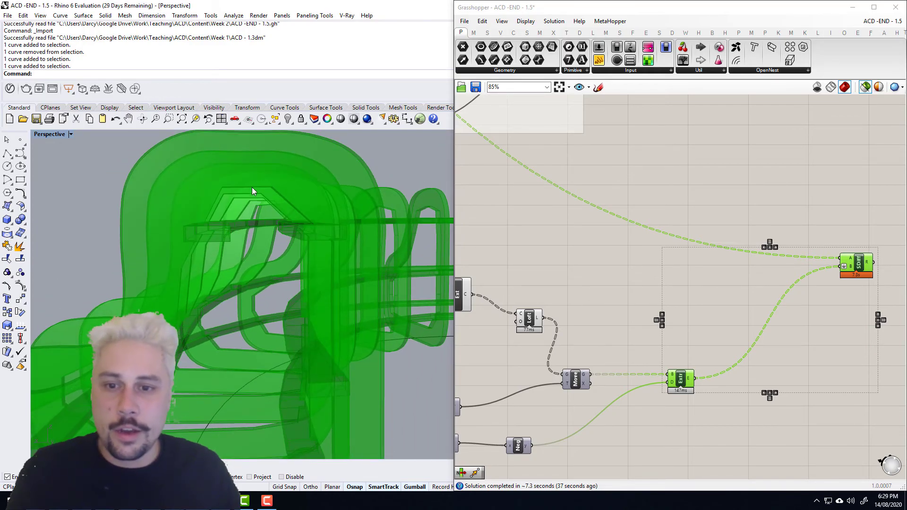
right_drag(344, 249, 388, 291)
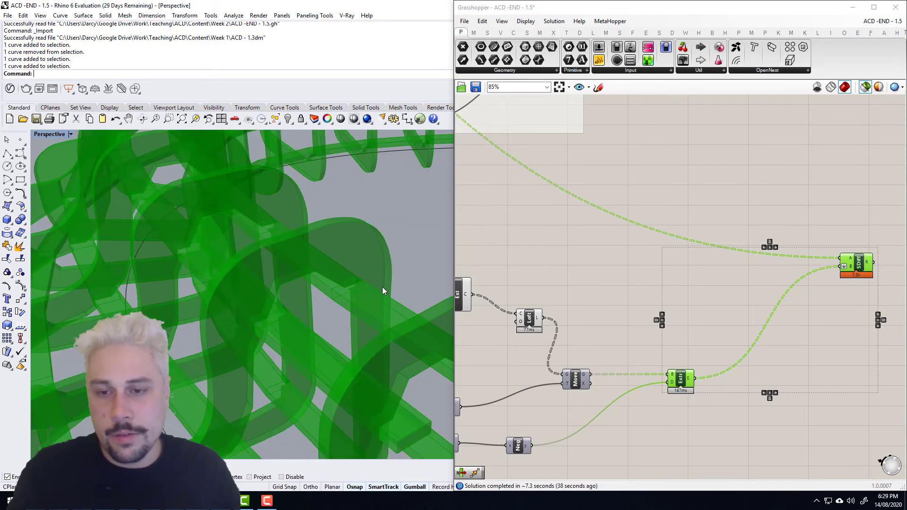
right_drag(200, 267, 303, 298)
scroll(340, 279, down, 3)
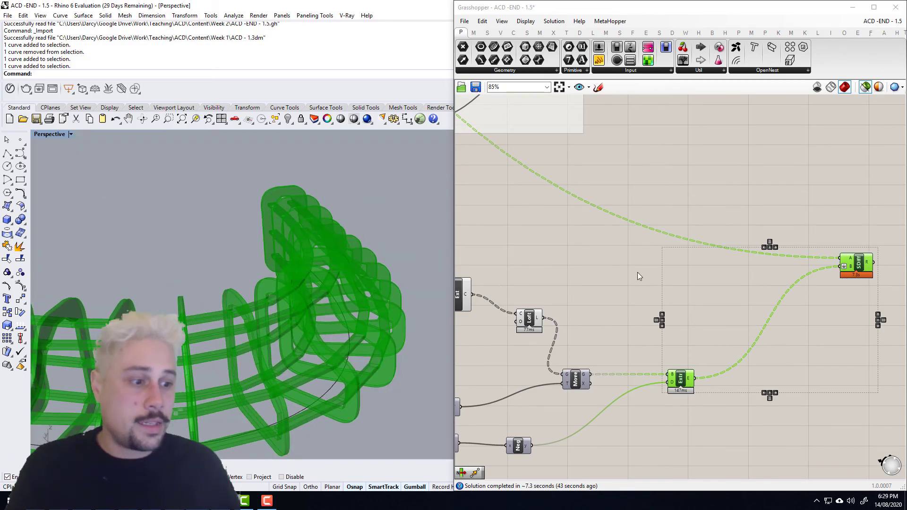
scroll(214, 285, down, 3)
click(622, 290)
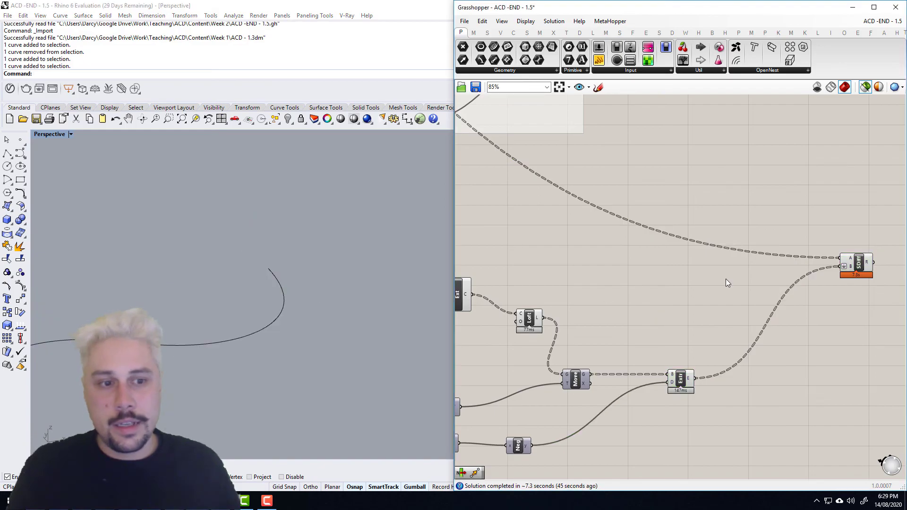
- Preview the notched frames together with the carcass rail Extrude and examine the assembled bench structure
scroll(725, 279, down, 3)
shift+right_drag(199, 307, 344, 253)
scroll(345, 253, down, 5)
right_drag(284, 254, 511, 294)
scroll(310, 253, up, 5)
scroll(669, 231, down, 1)
right_drag(643, 165, 664, 209)
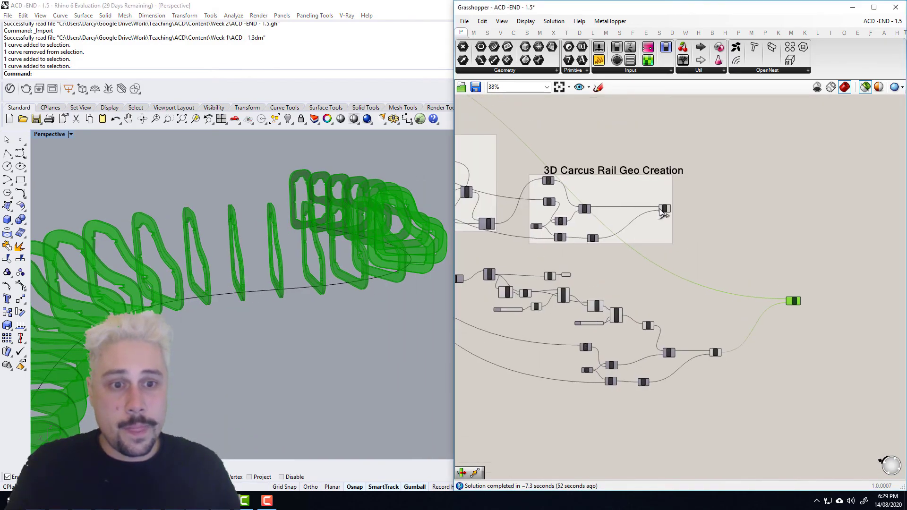
scroll(664, 209, up, 5)
right_drag(352, 266, 175, 341)
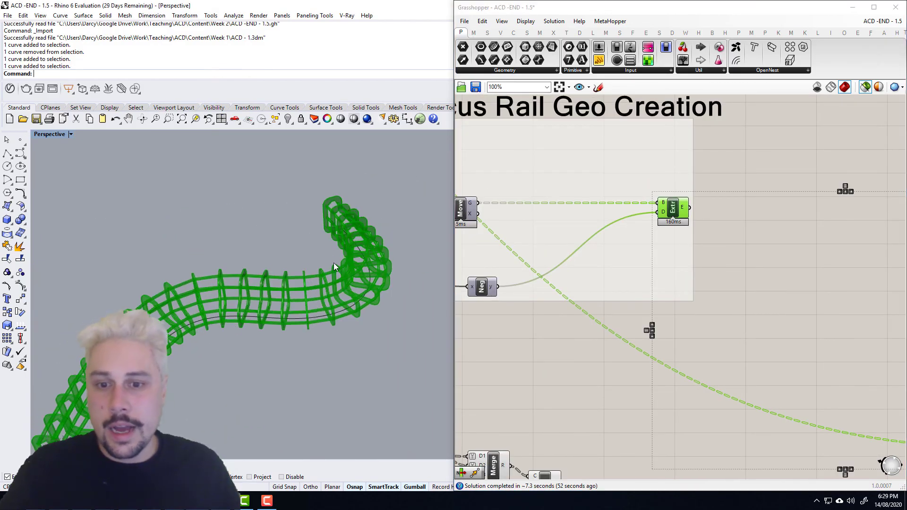
scroll(596, 314, down, 5)
right_drag(616, 339, 669, 307)
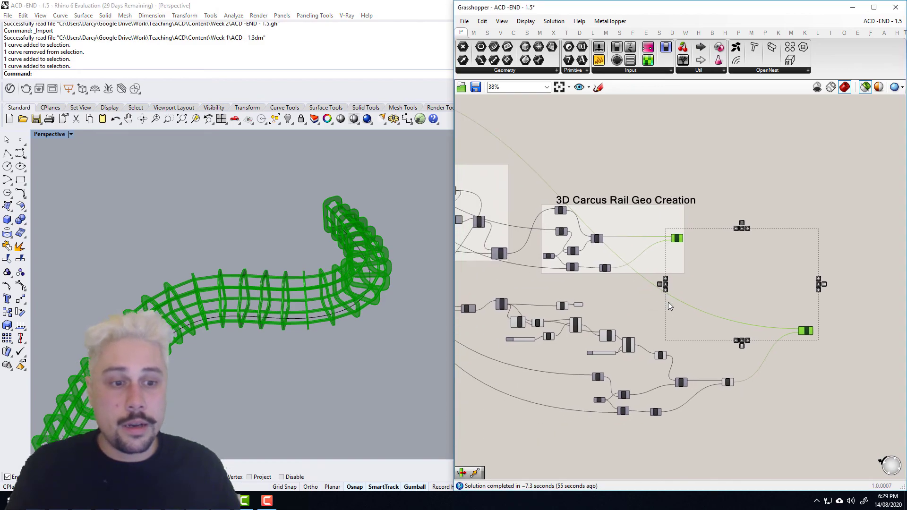